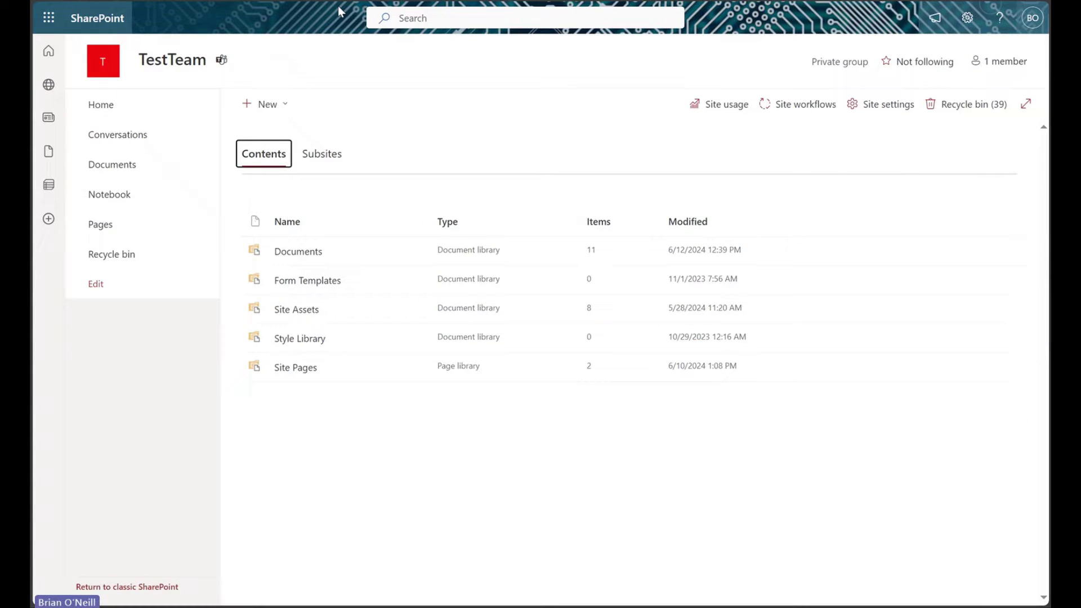
# Step: Create a new list on the TestTeam site from the Employee onboarding template
pyautogui.click(140, 107)
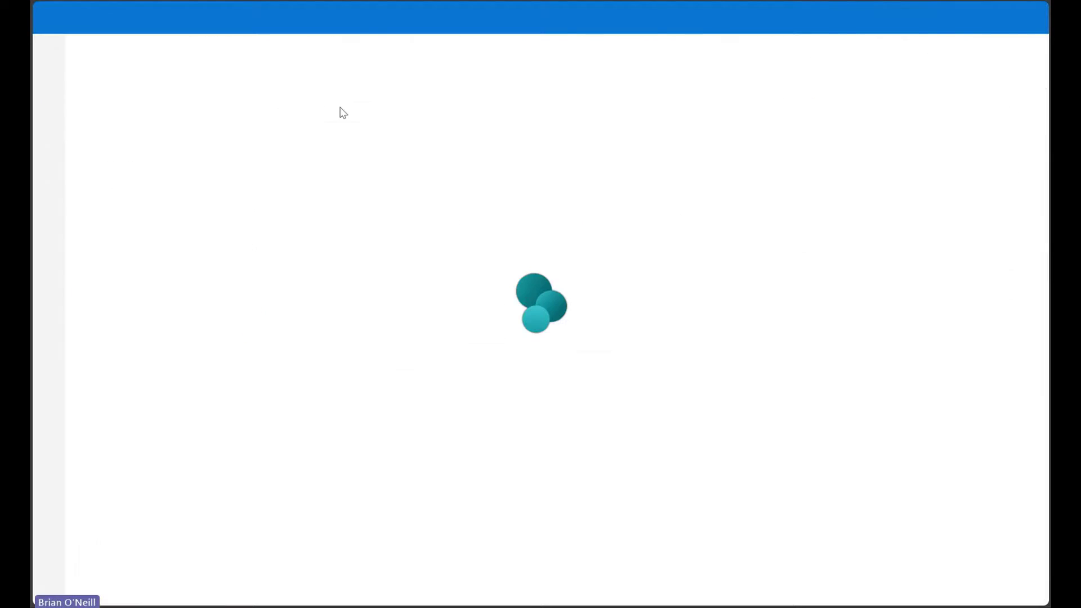
pyautogui.click(265, 107)
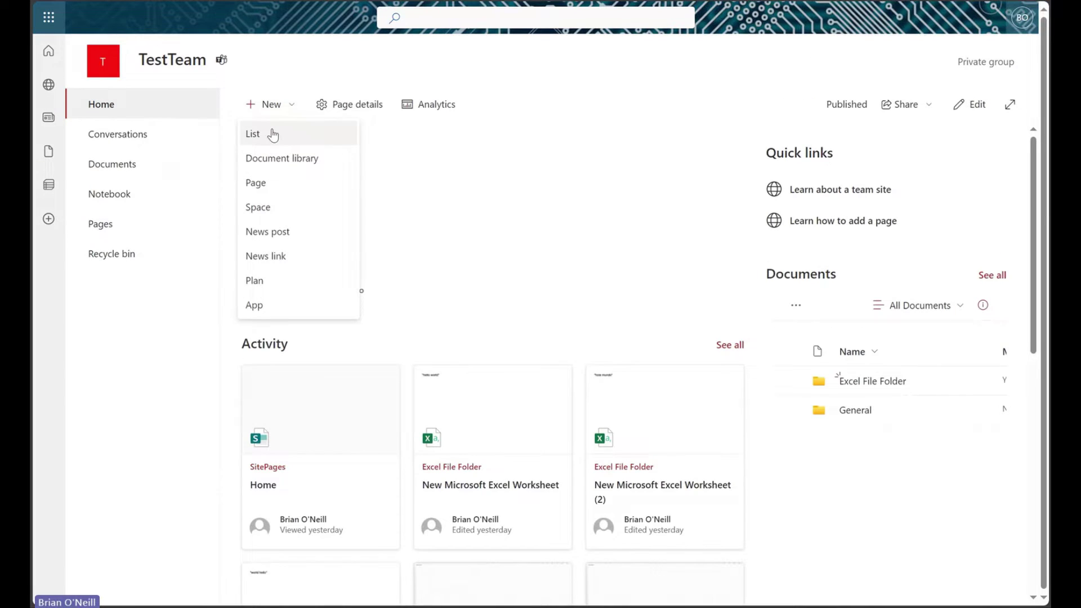
pyautogui.click(273, 134)
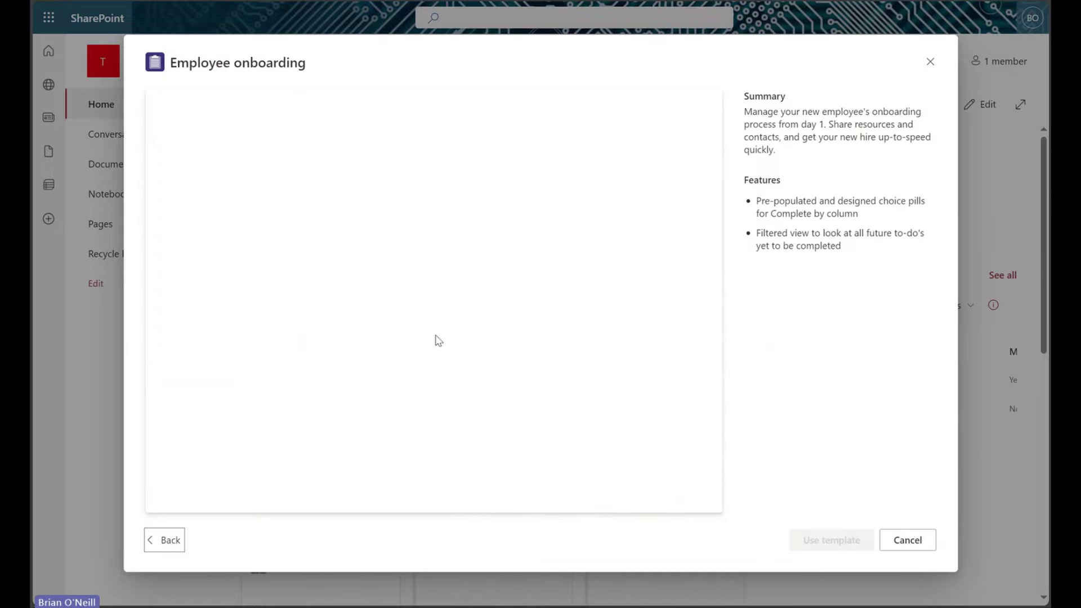
pyautogui.moveTo(461, 505); pyautogui.dragTo(671, 506)
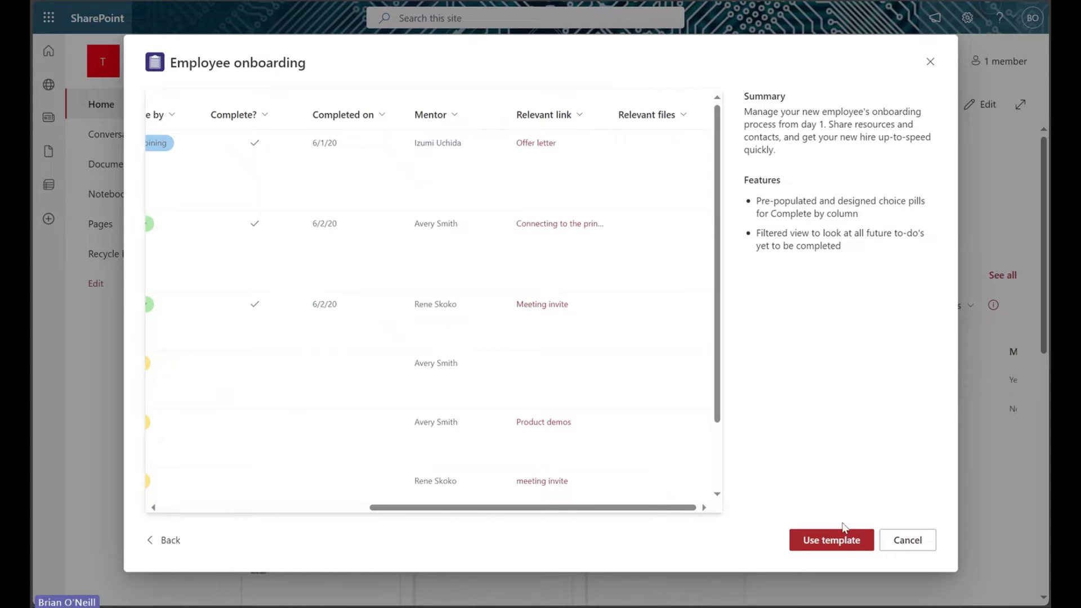
pyautogui.click(845, 540)
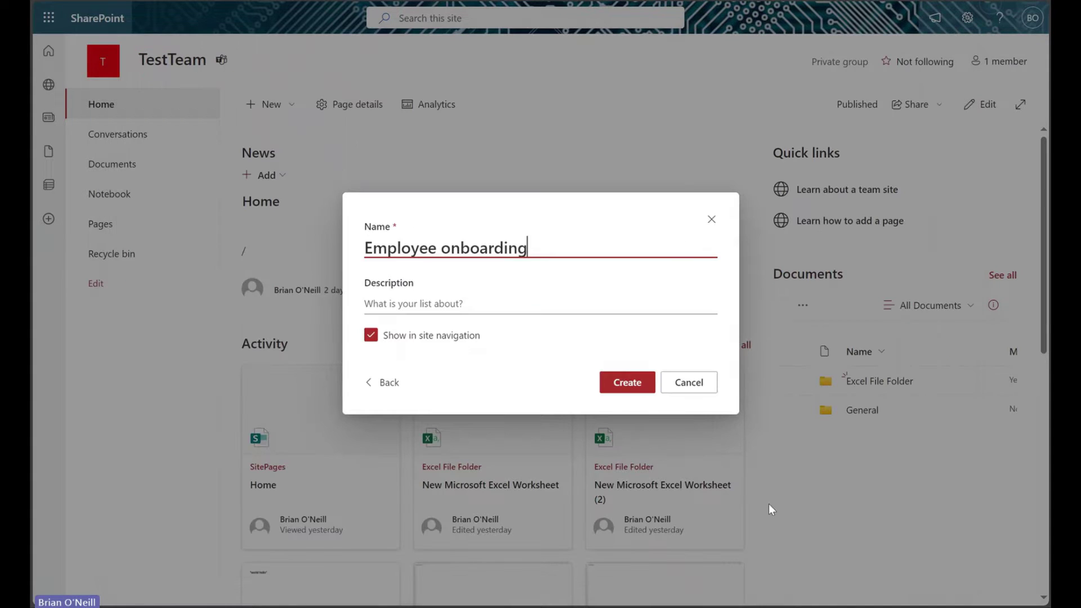
pyautogui.click(631, 384)
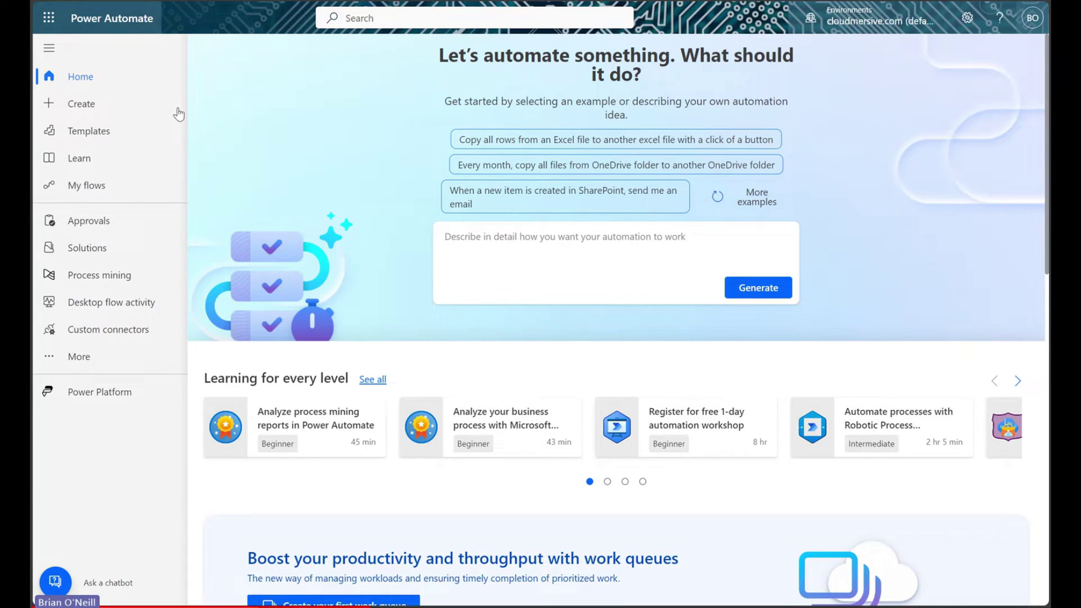
# Step: Create an automated cloud flow triggered by SharePoint 'When an item is created', closing Copilot
pyautogui.click(124, 107)
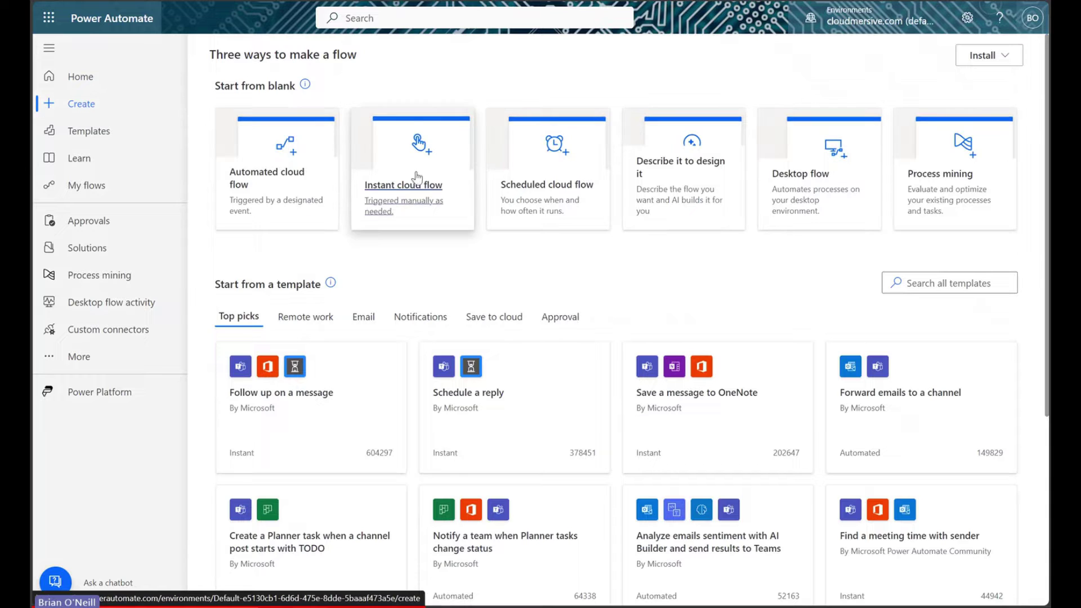
pyautogui.click(279, 163)
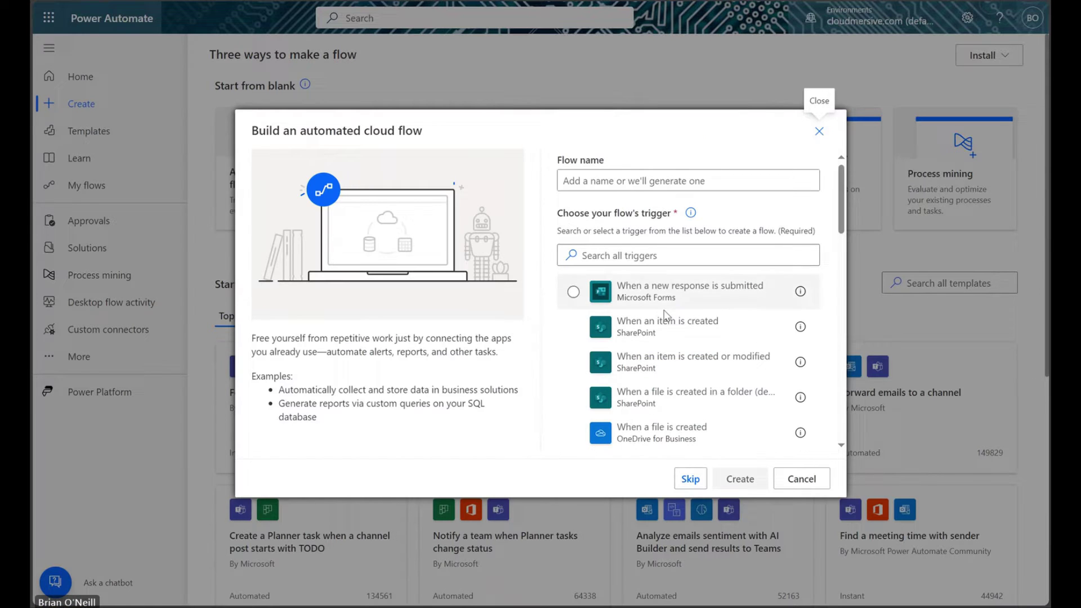
pyautogui.click(636, 329)
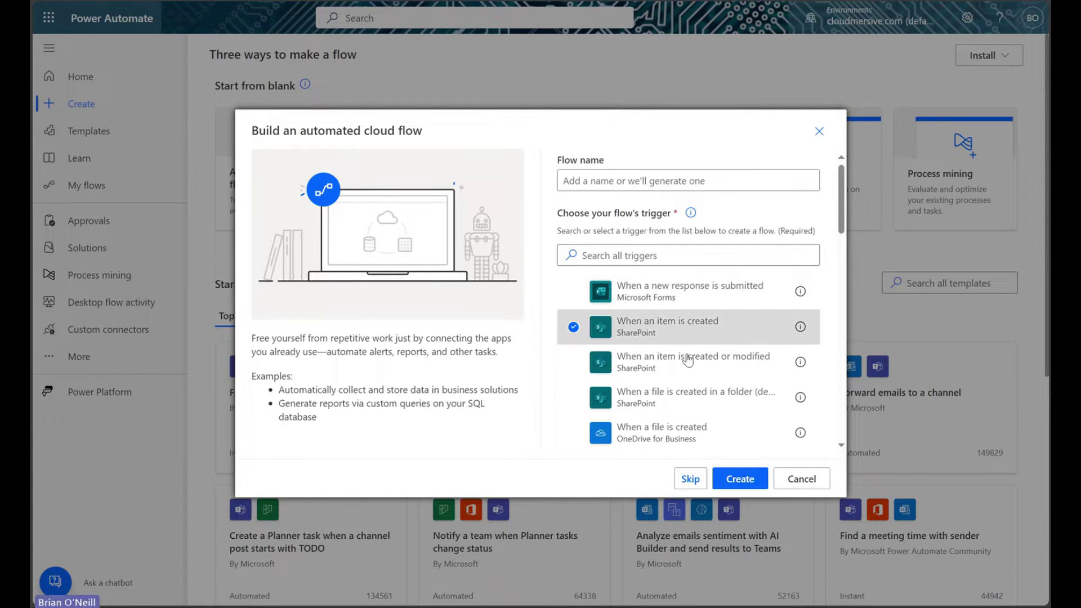
pyautogui.click(756, 480)
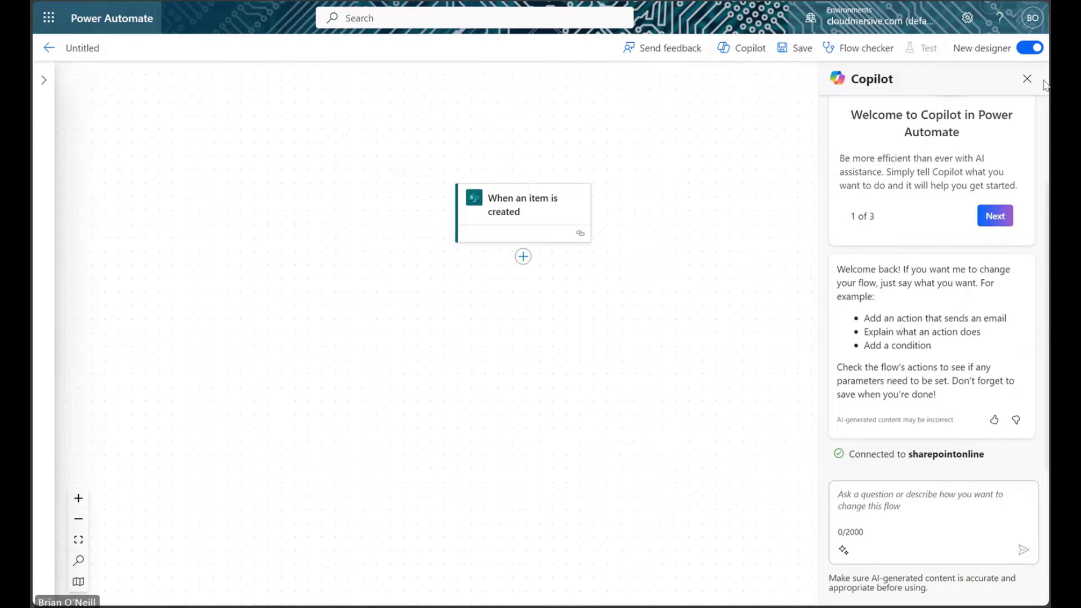
pyautogui.click(1026, 79)
pyautogui.moveTo(736, 229); pyautogui.dragTo(698, 248)
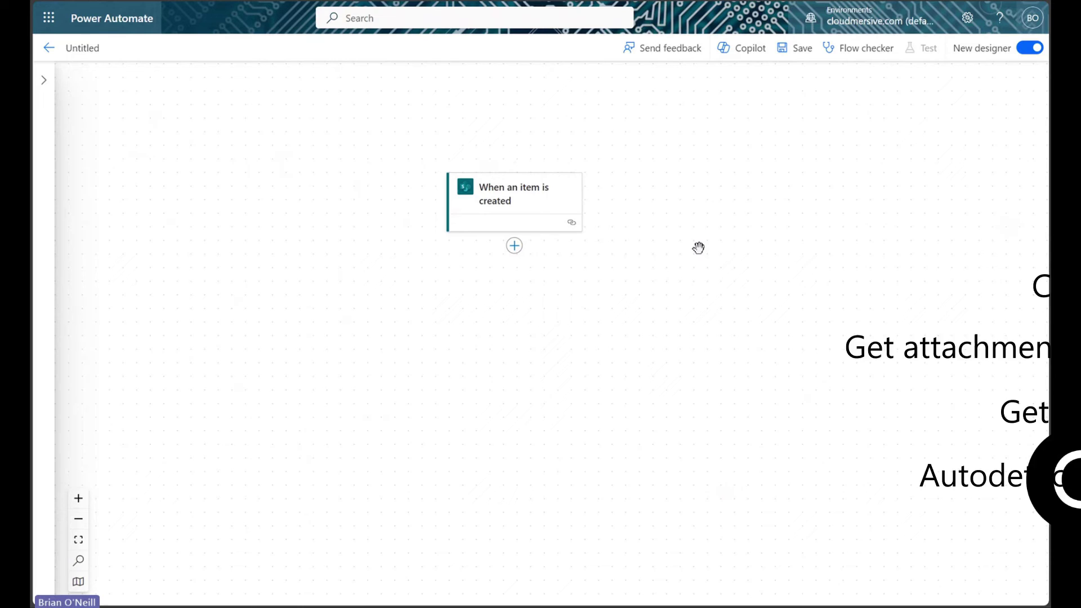
# Step: Set the trigger's Site Address to TestTeam and List Name to Employee onboarding
pyautogui.scroll(-1, 670, 247)
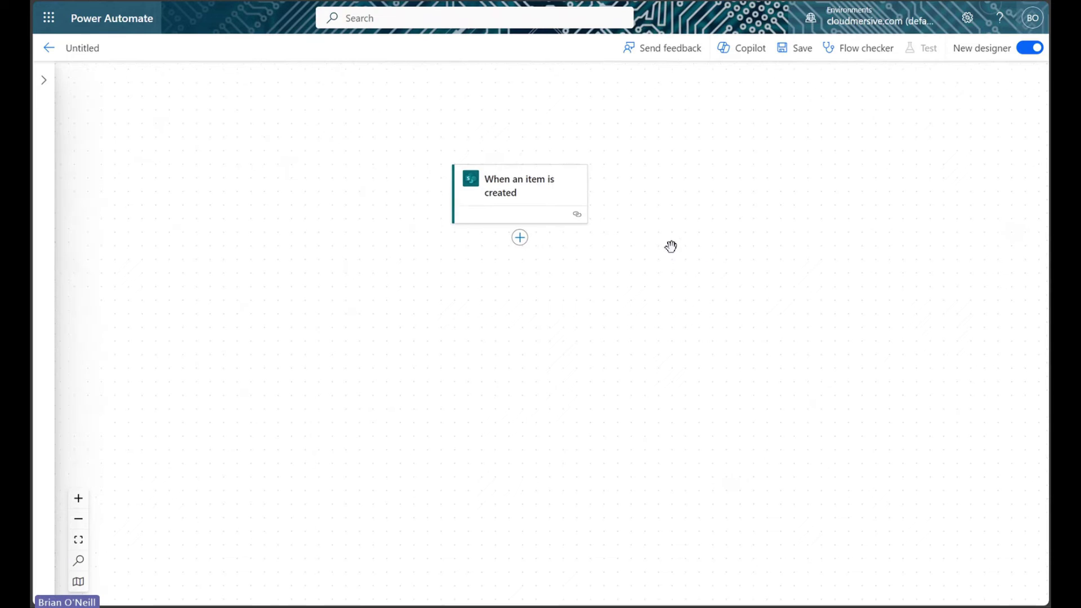
pyautogui.click(524, 195)
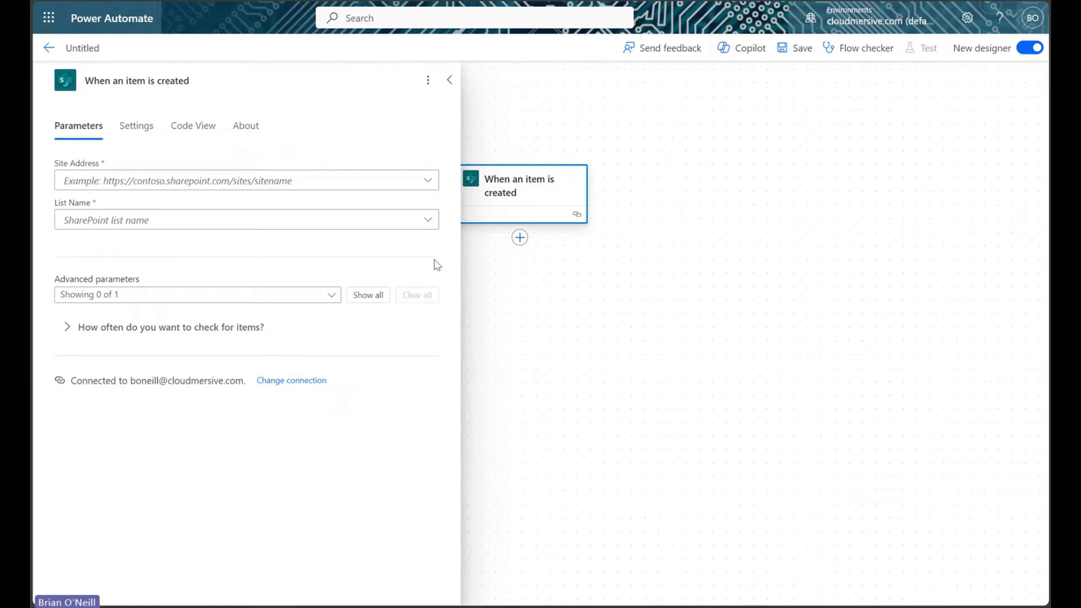
pyautogui.click(431, 184)
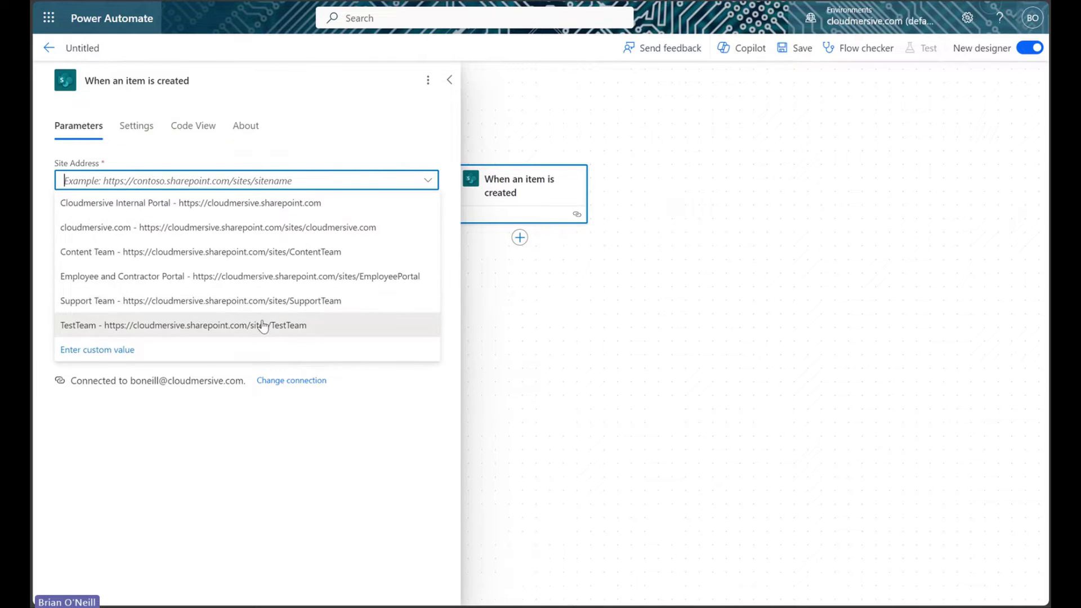
pyautogui.click(266, 325)
pyautogui.click(424, 222)
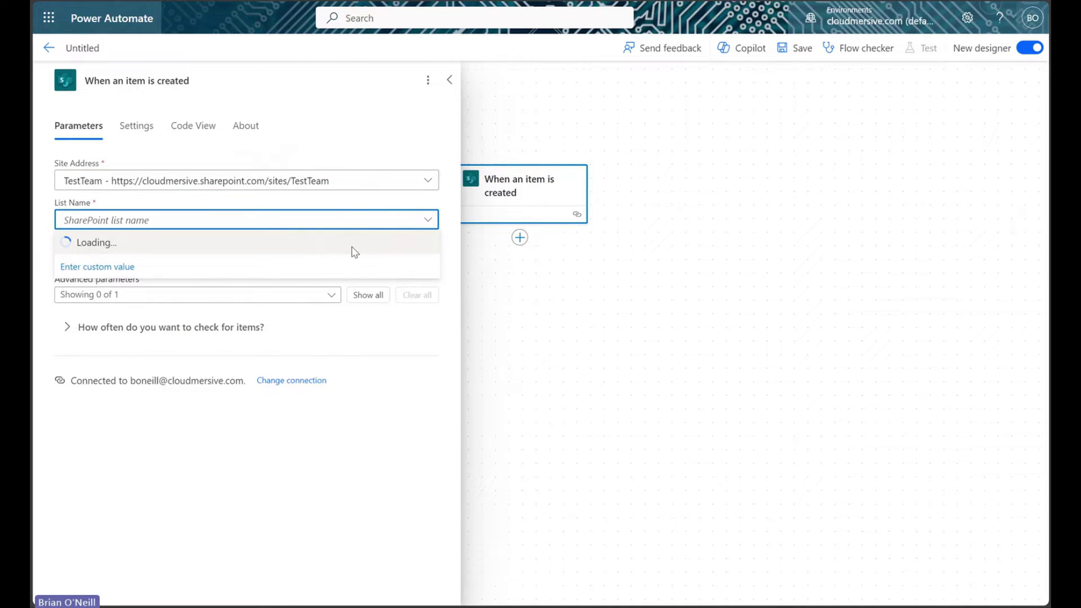
pyautogui.click(318, 245)
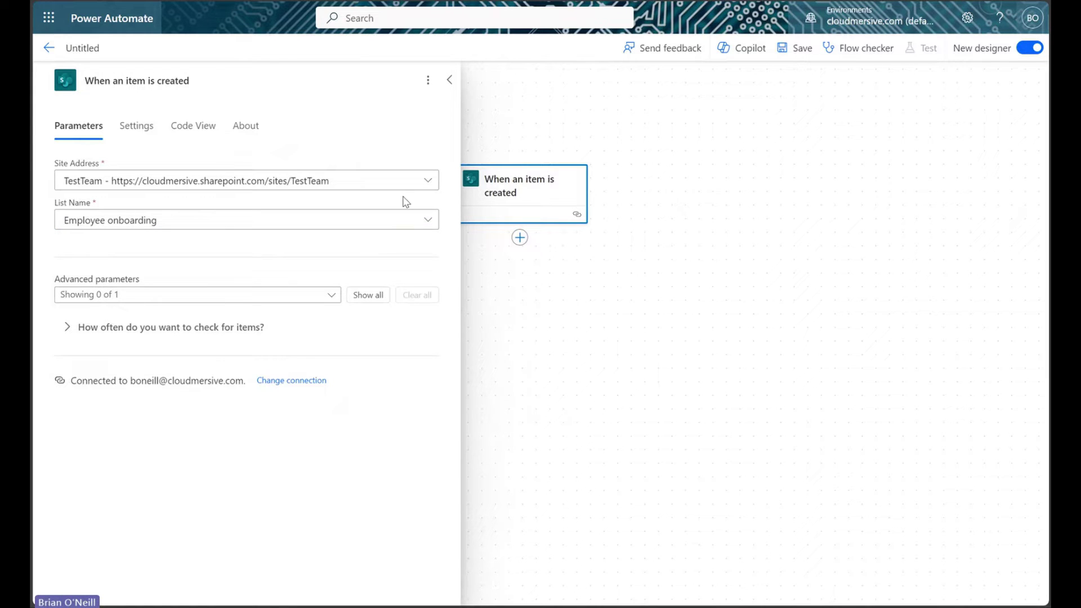
pyautogui.click(450, 82)
# Step: Add a Condition action directly after the SharePoint trigger
pyautogui.moveTo(578, 121); pyautogui.dragTo(568, 130)
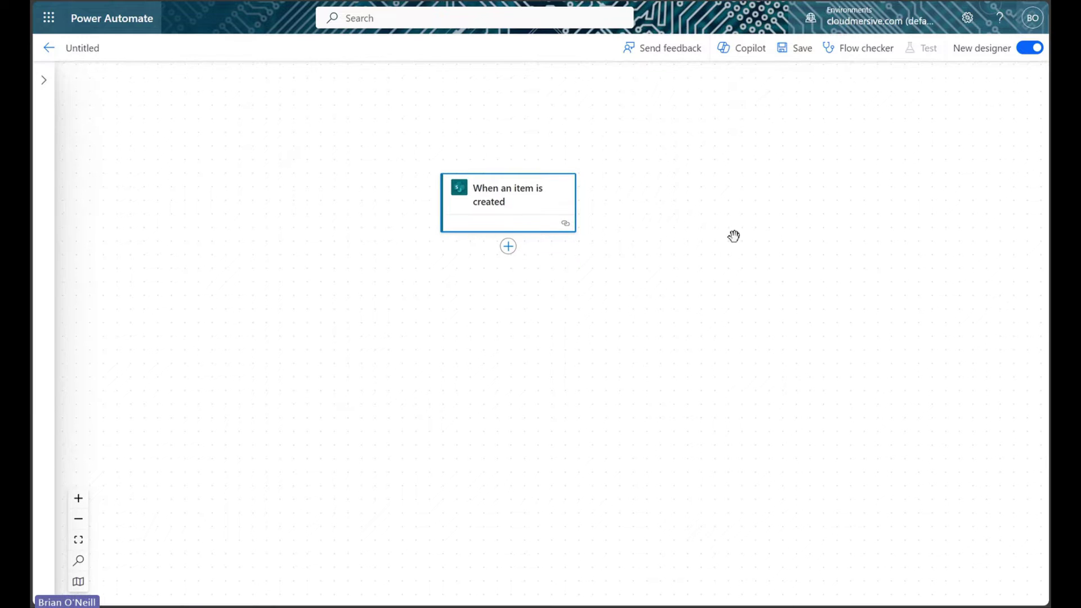
pyautogui.click(509, 251)
pyautogui.click(536, 246)
pyautogui.click(329, 123)
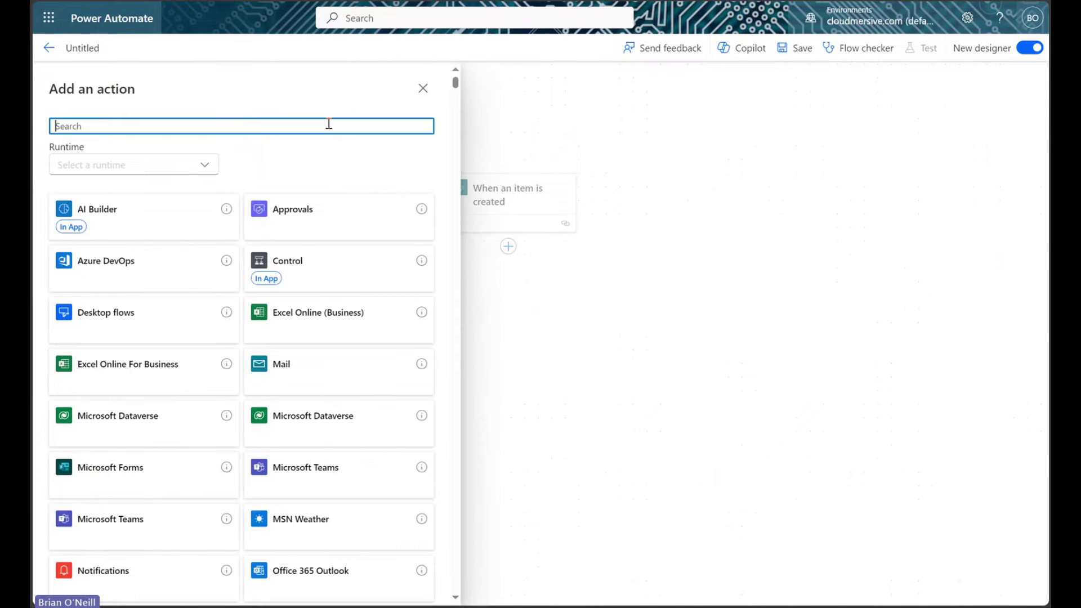
pyautogui.write('condition')
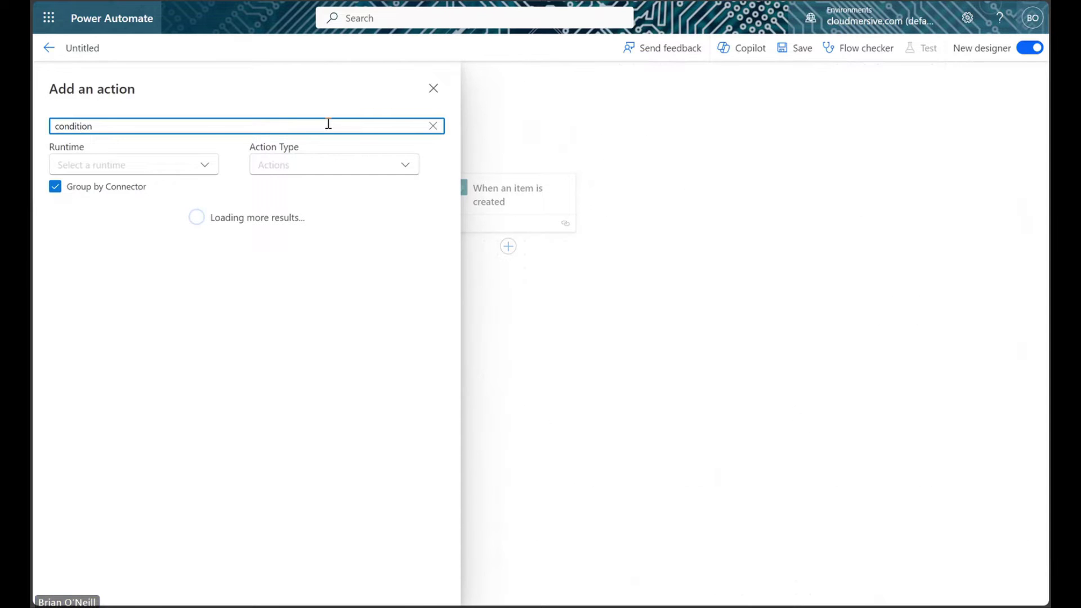
pyautogui.click(268, 264)
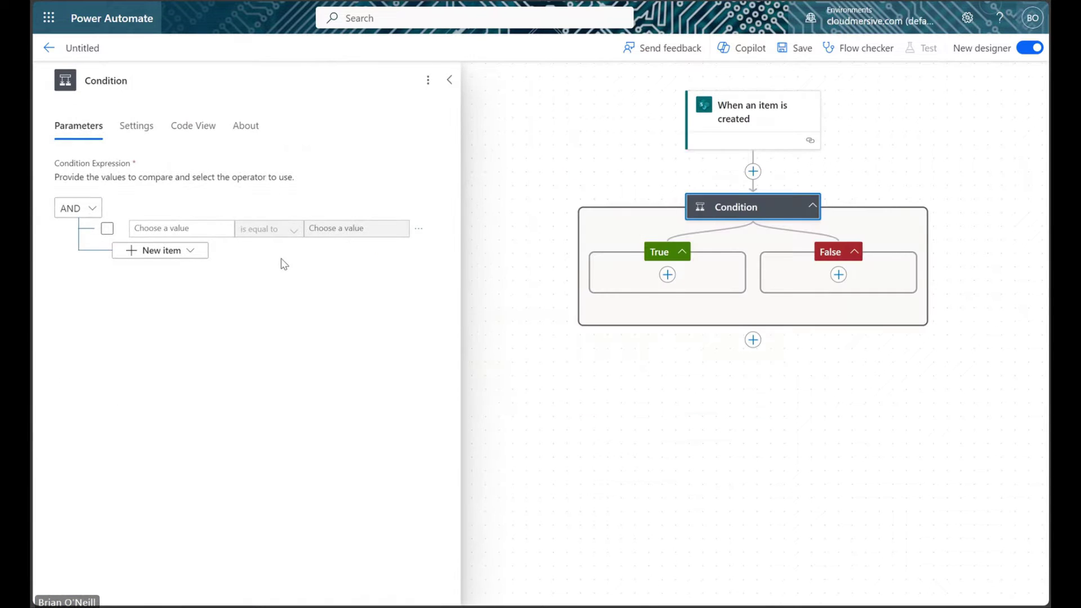
# Step: Set the condition to Has attachments is equal to true
pyautogui.click(201, 228)
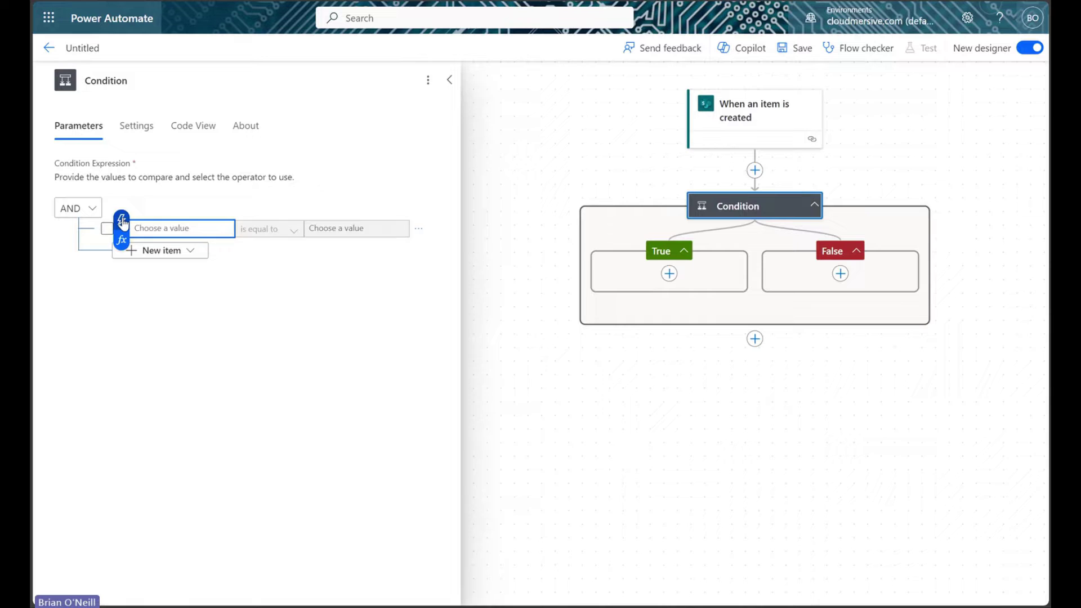
pyautogui.click(119, 220)
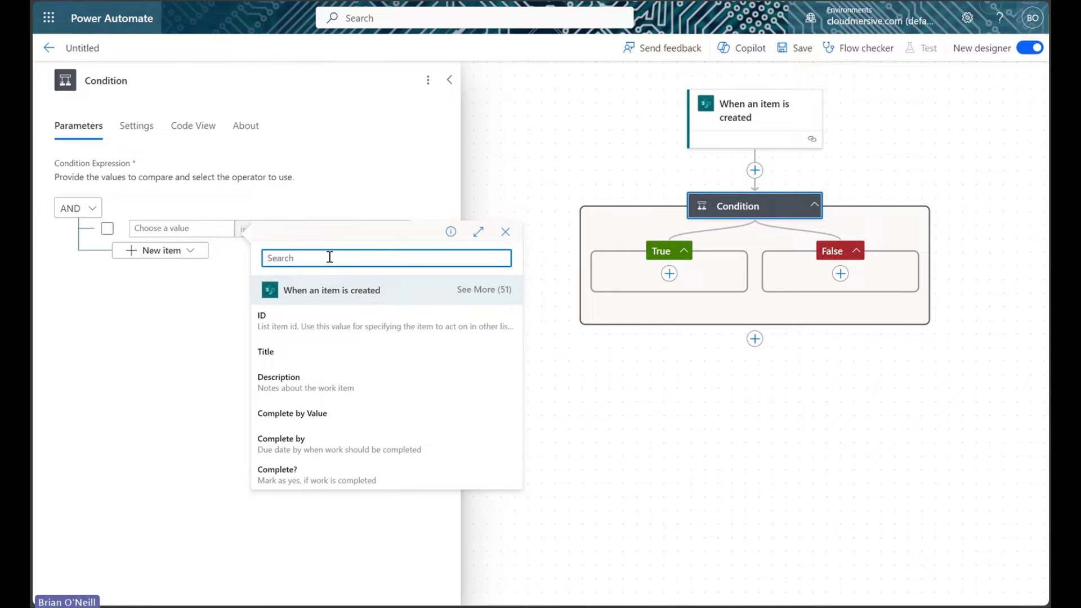
pyautogui.write('has atta')
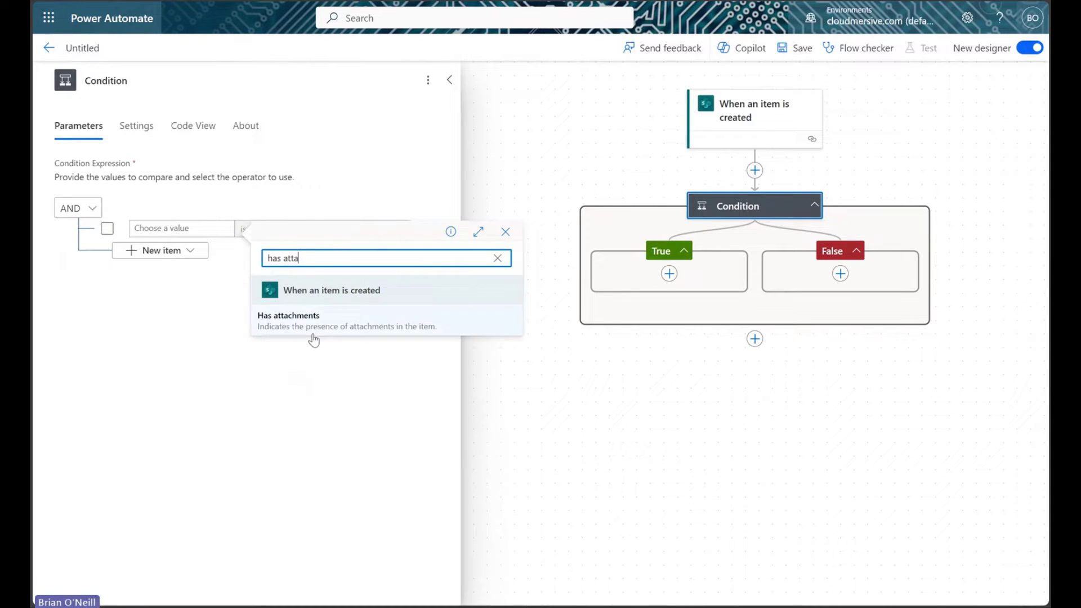
pyautogui.click(313, 331)
pyautogui.click(335, 229)
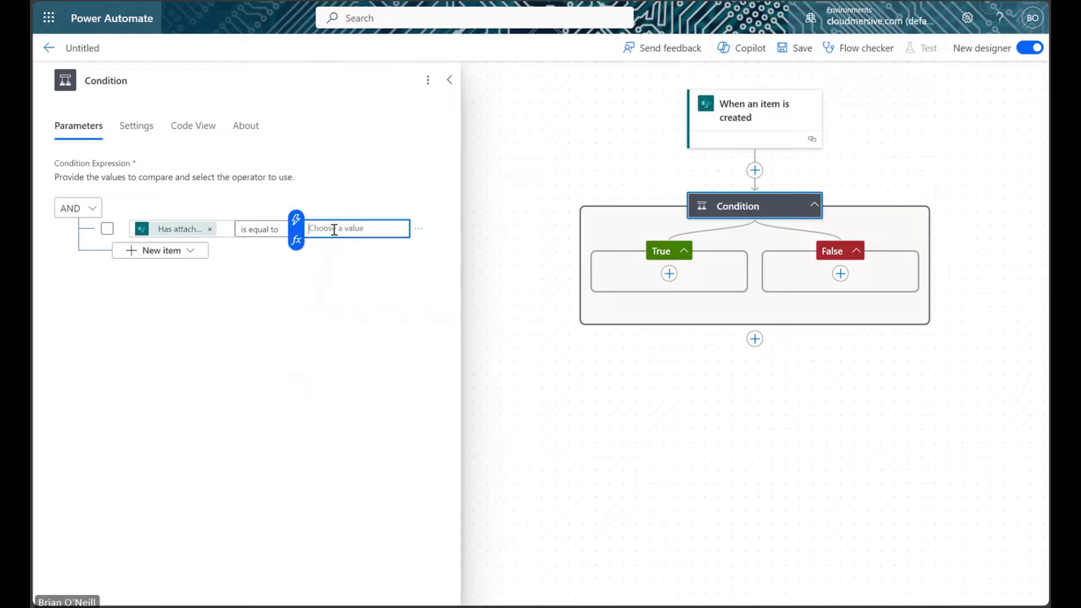
pyautogui.write('true')
pyautogui.click(452, 87)
pyautogui.moveTo(596, 135); pyautogui.dragTo(552, 128)
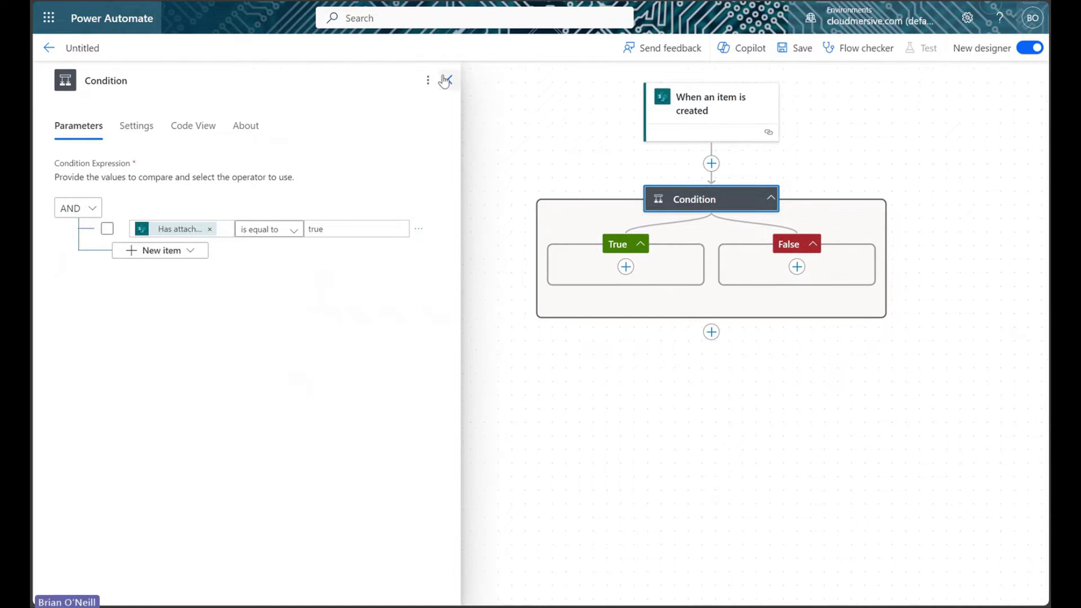
pyautogui.click(449, 79)
# Step: Add a Terminate action with status Cancelled to the Condition's False branch
pyautogui.click(796, 268)
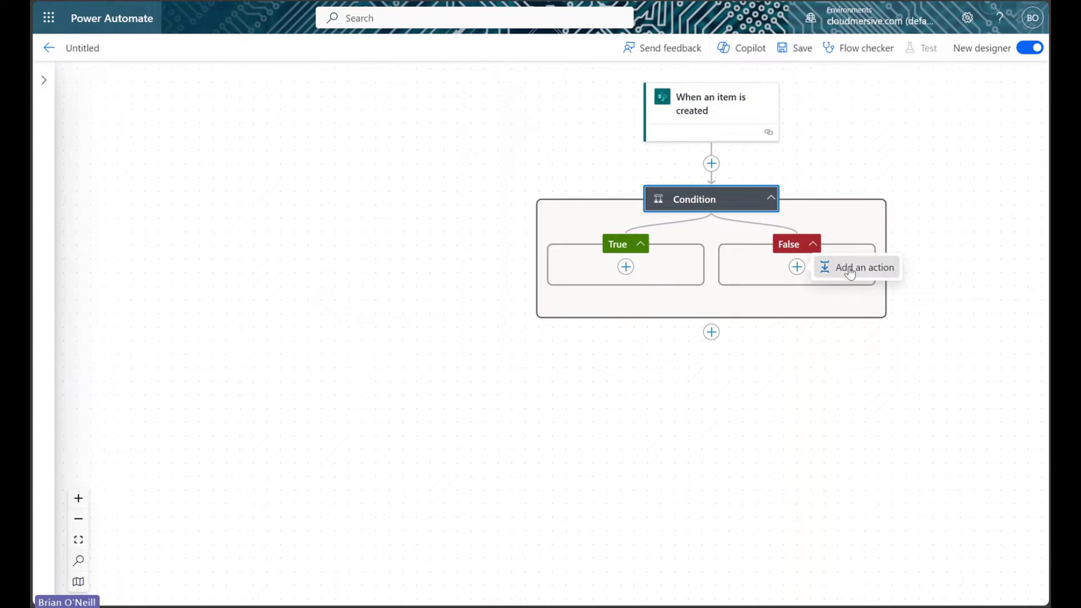
pyautogui.click(826, 267)
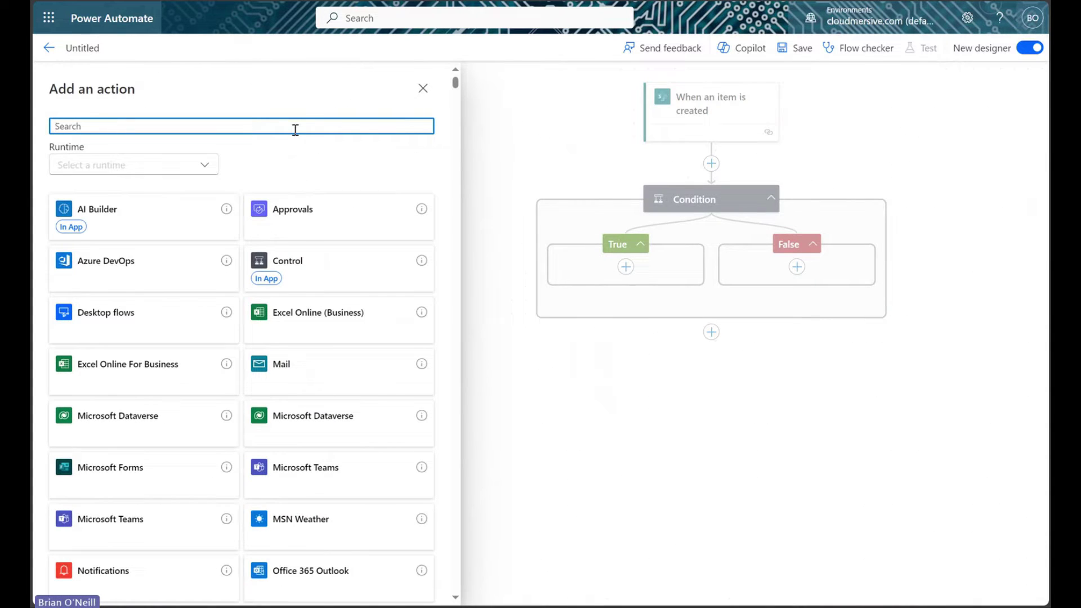
pyautogui.write('terminate')
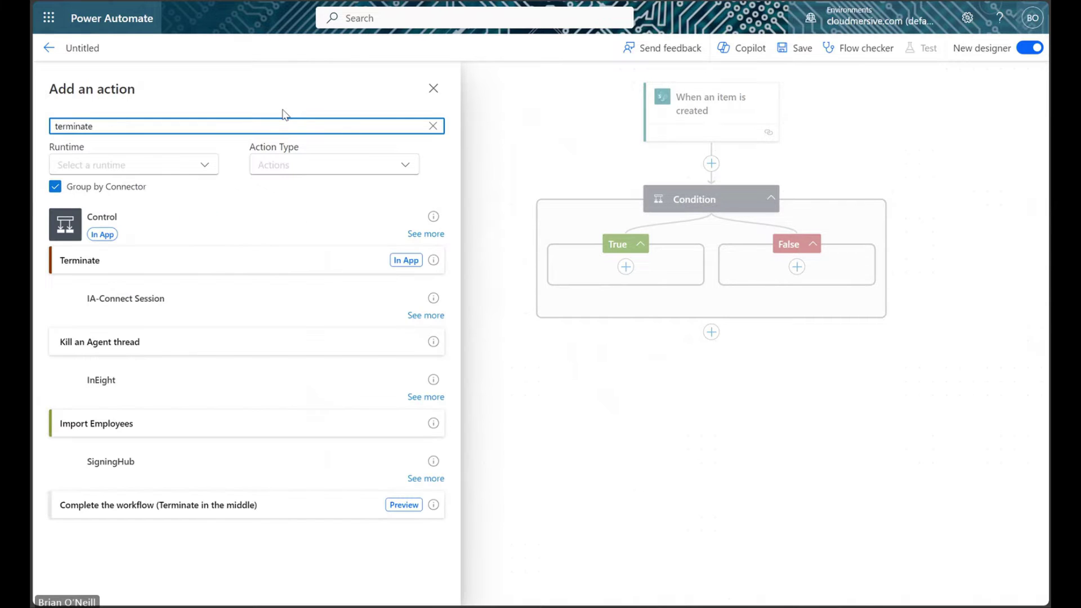
pyautogui.click(229, 259)
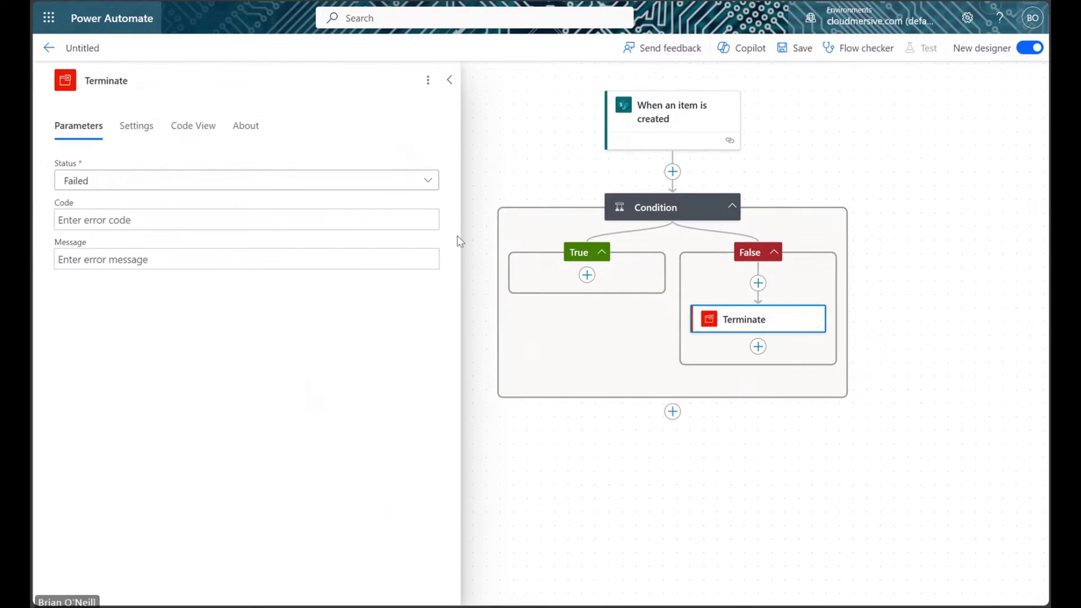
pyautogui.click(416, 181)
pyautogui.click(325, 211)
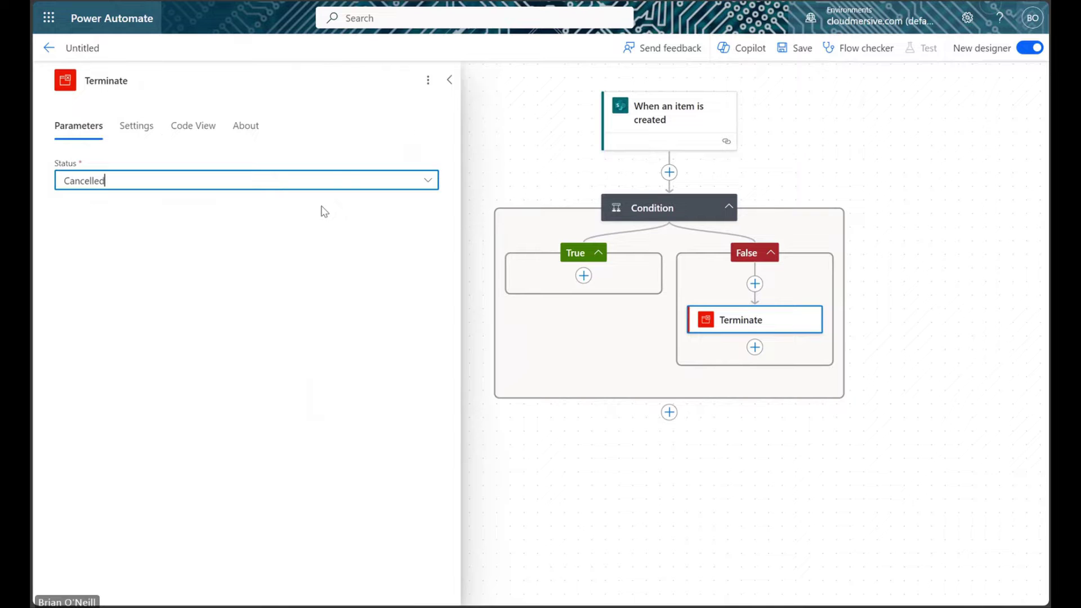
pyautogui.click(450, 79)
pyautogui.moveTo(470, 92); pyautogui.dragTo(457, 168)
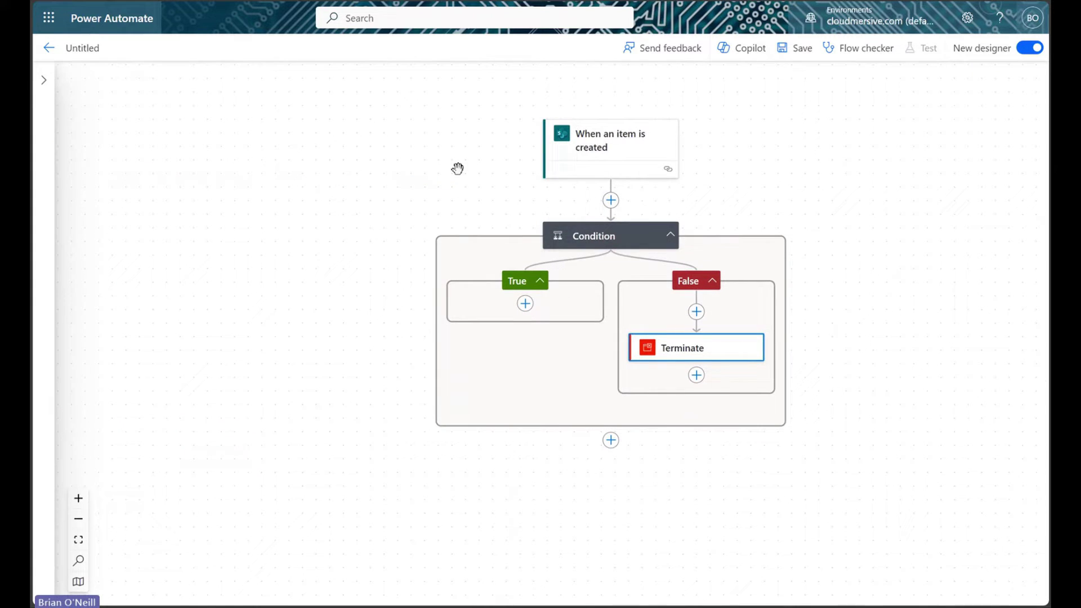
# Step: Add a SharePoint Get attachments action to the True branch
pyautogui.click(524, 304)
pyautogui.click(586, 304)
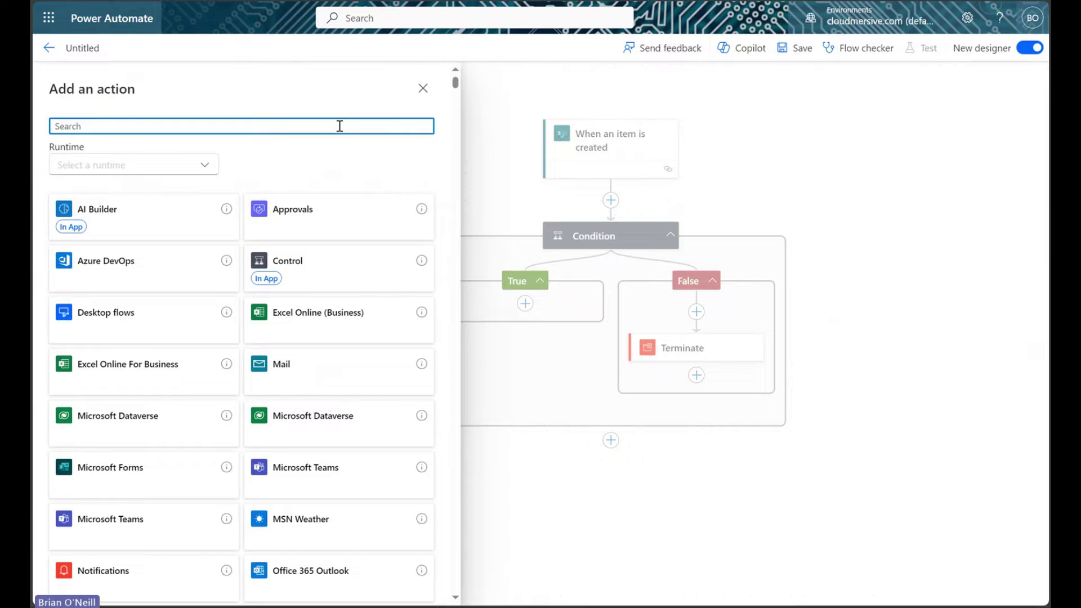
pyautogui.write('get attachments')
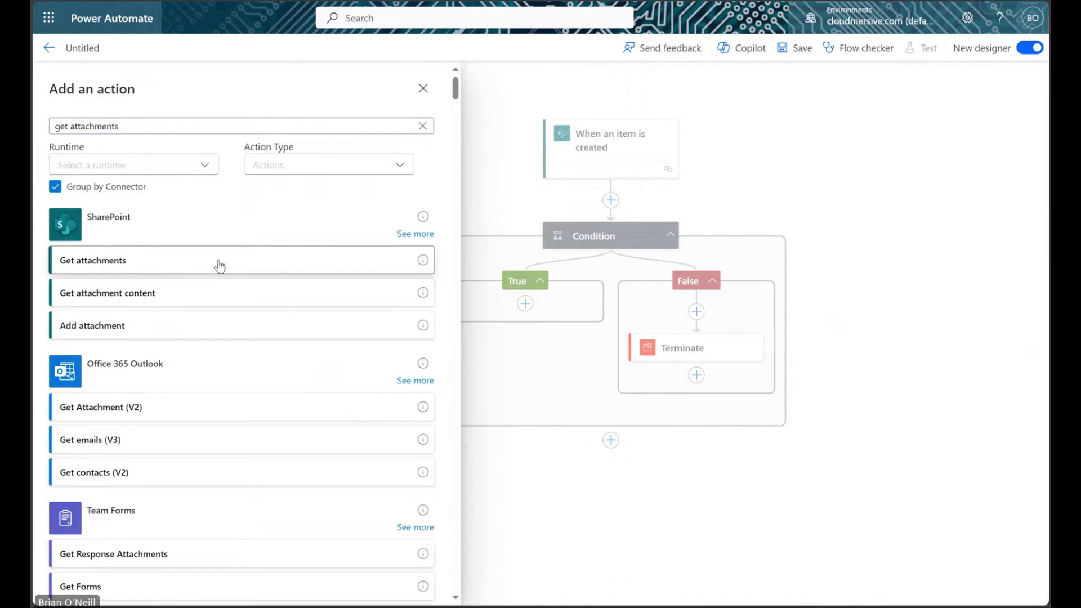
pyautogui.click(217, 261)
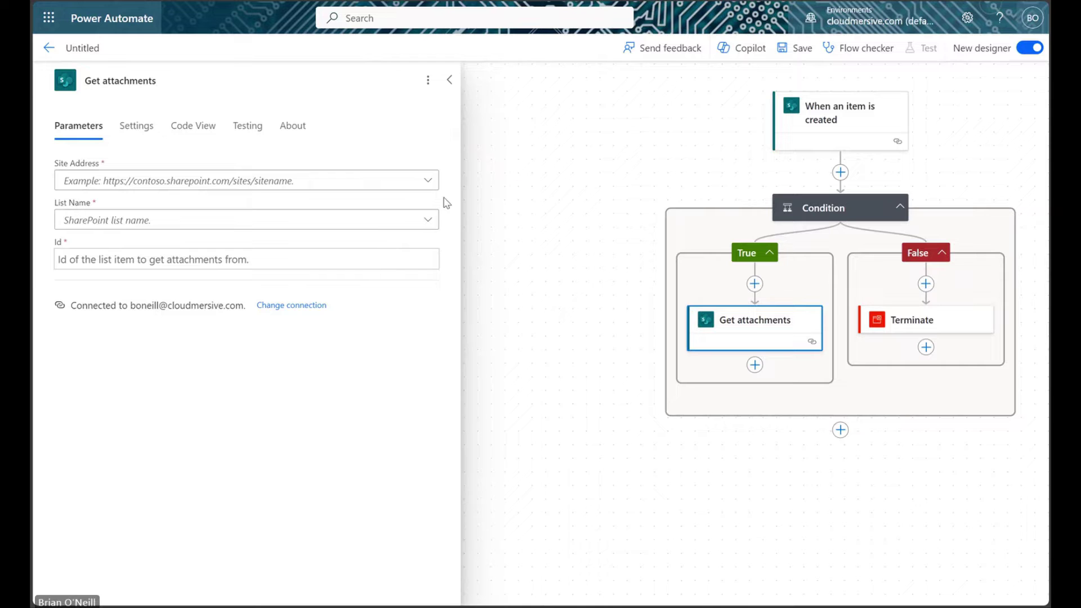
# Step: Point Get attachments to TestTeam's Employee onboarding list, with Id set to the trigger's ID
pyautogui.click(426, 180)
pyautogui.click(313, 322)
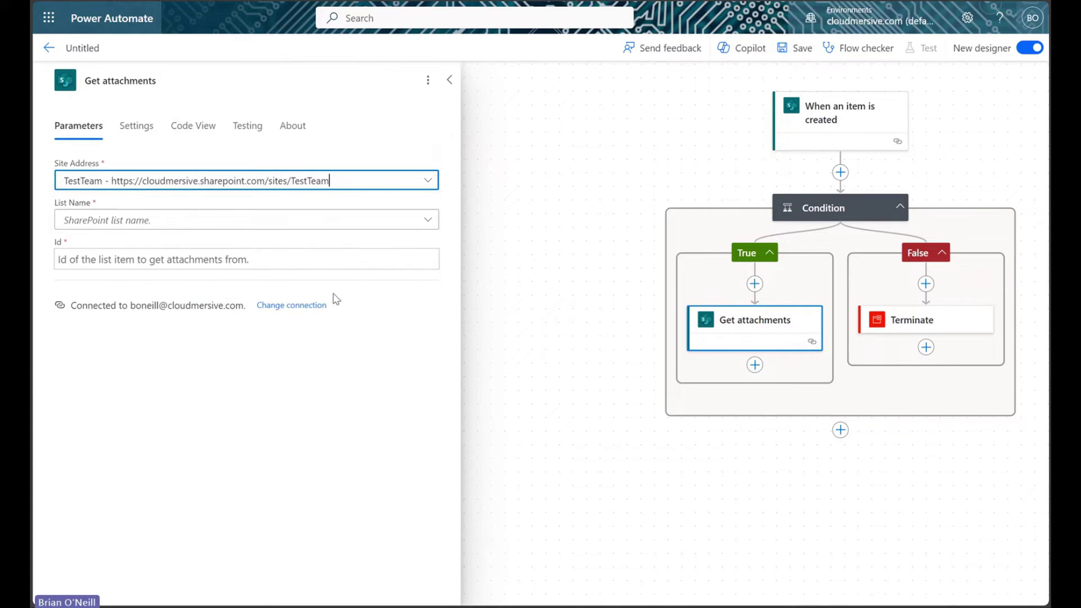
pyautogui.click(427, 220)
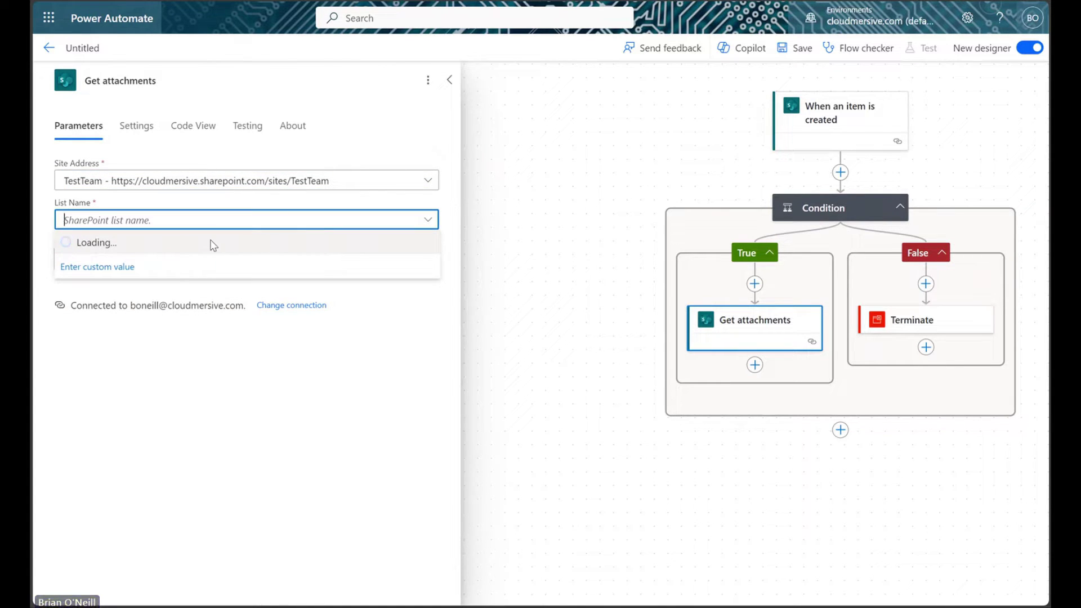
pyautogui.click(159, 244)
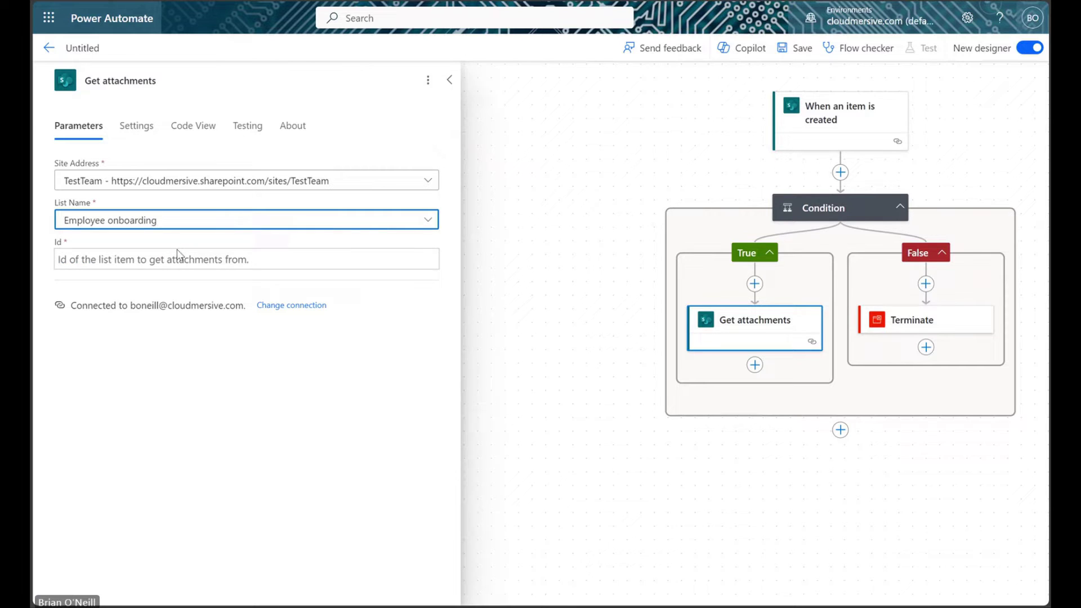
pyautogui.click(186, 258)
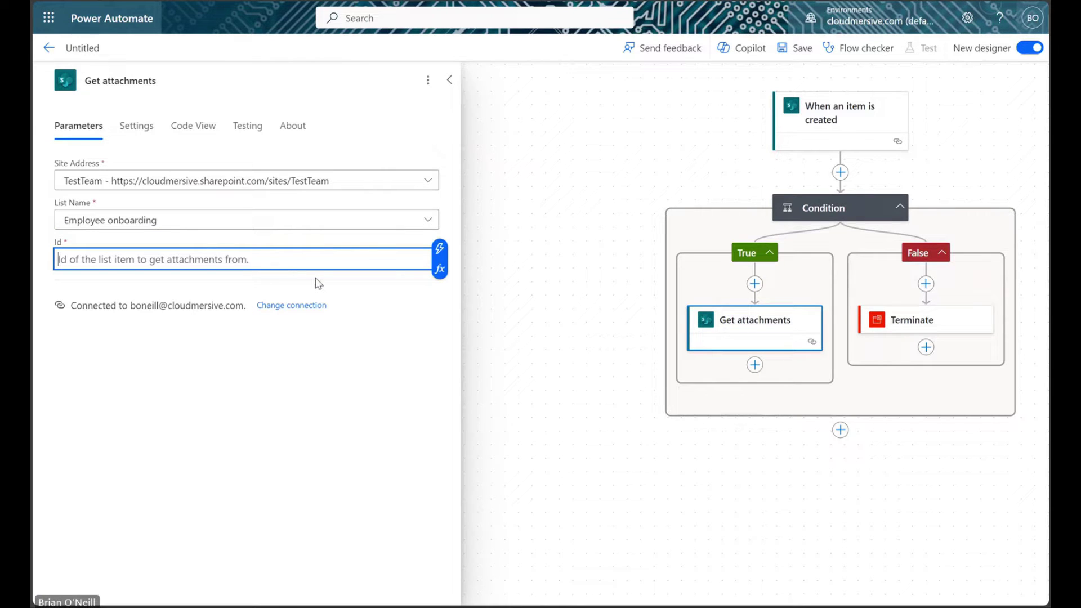
pyautogui.click(439, 248)
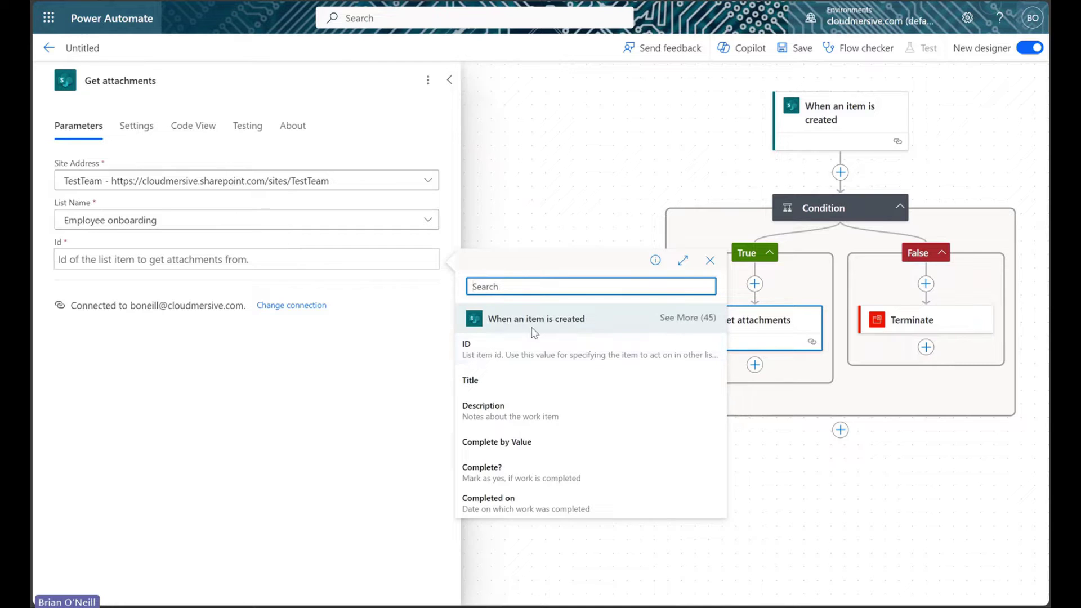
pyautogui.click(548, 355)
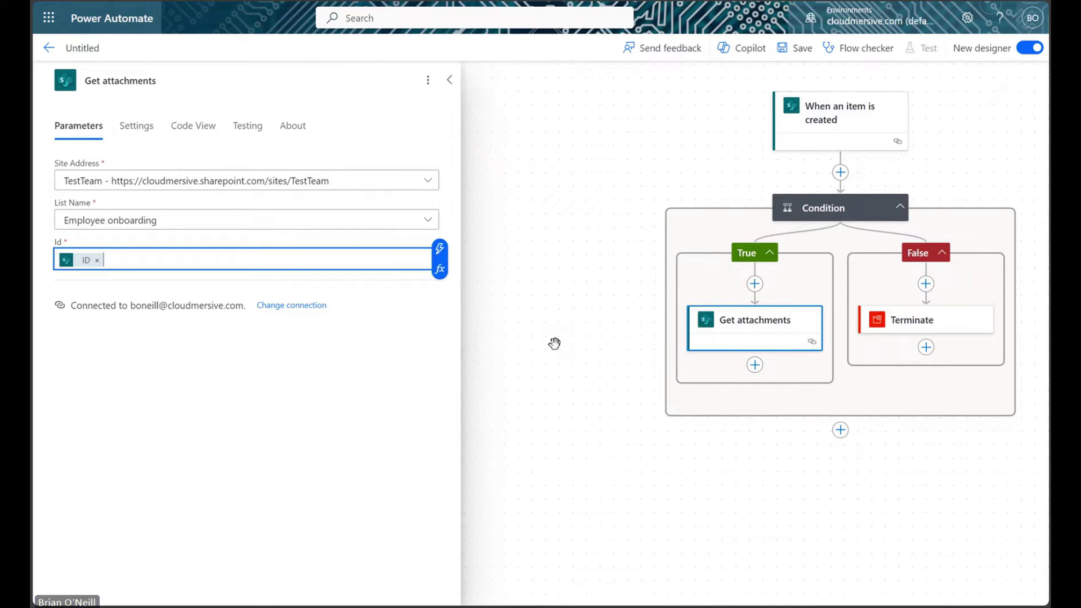
pyautogui.click(433, 149)
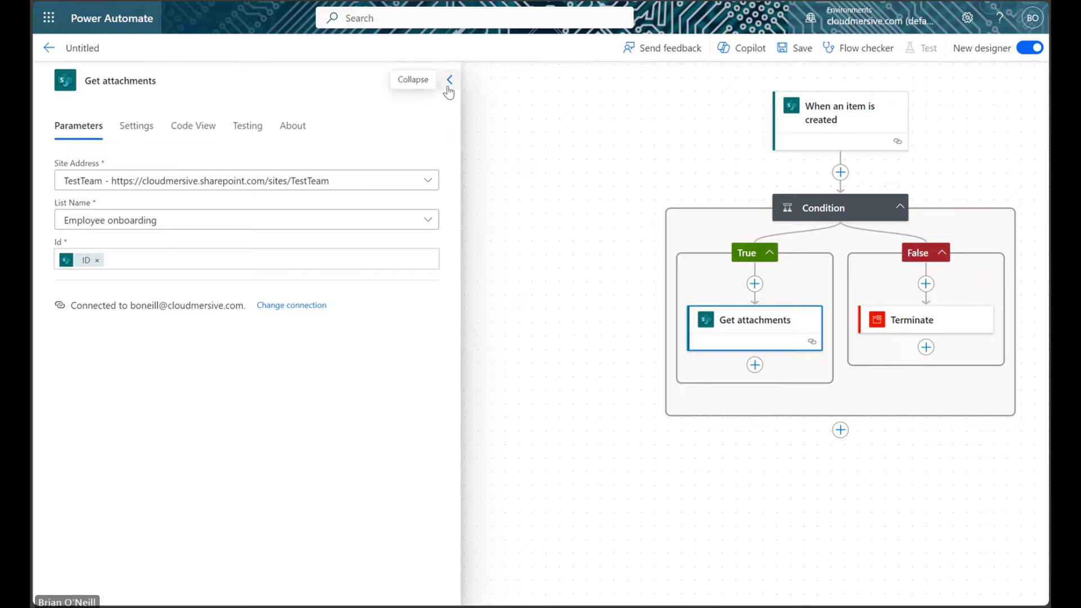
pyautogui.click(449, 82)
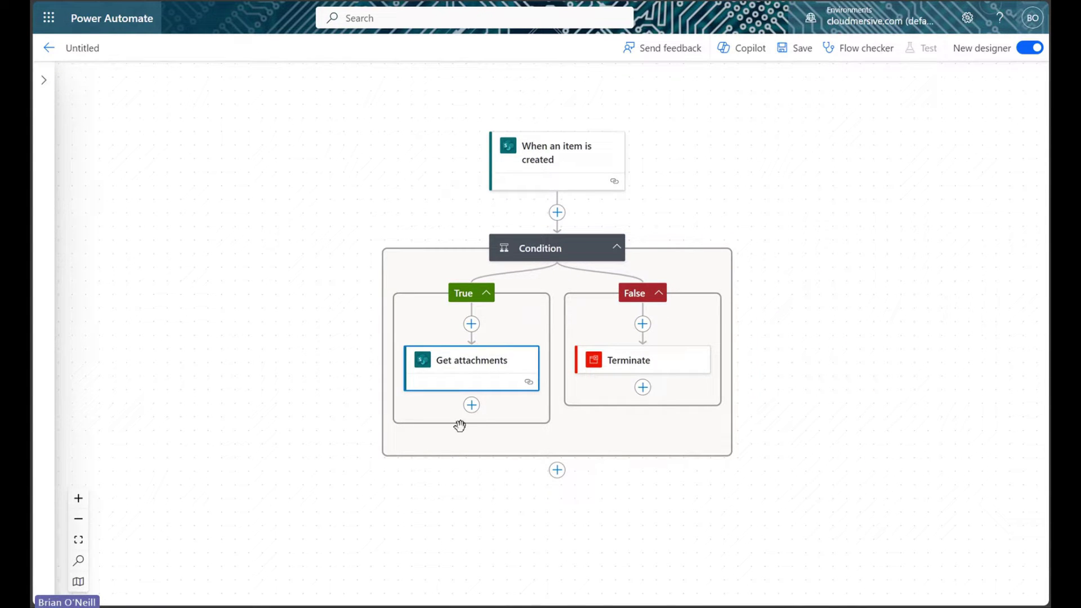
# Step: Add a Get attachment content action after Get attachments
pyautogui.click(471, 406)
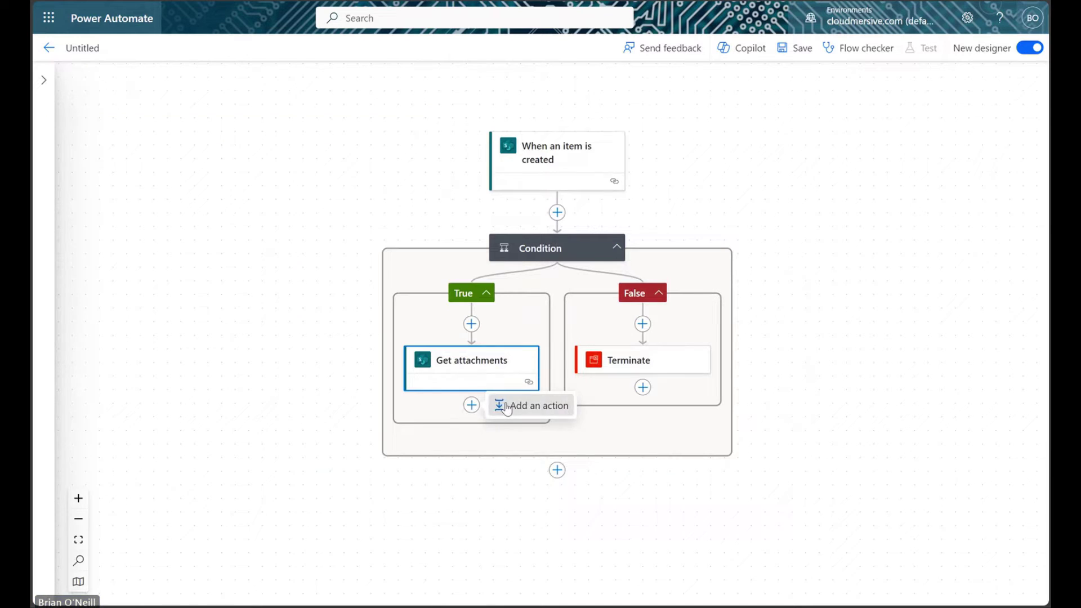
pyautogui.click(498, 405)
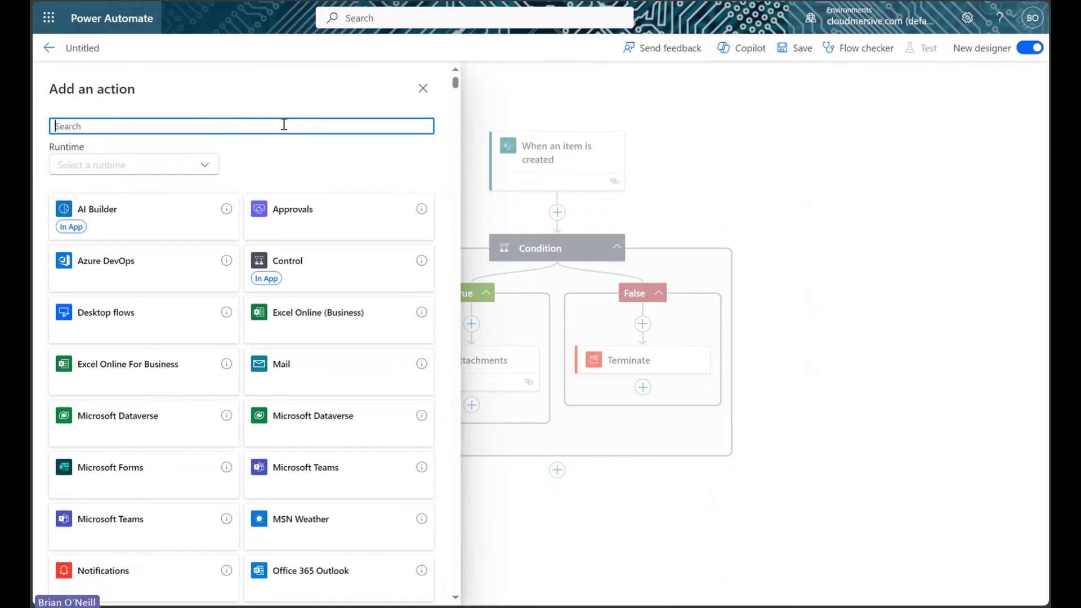
pyautogui.write('gett')
pyautogui.write('attachment content')
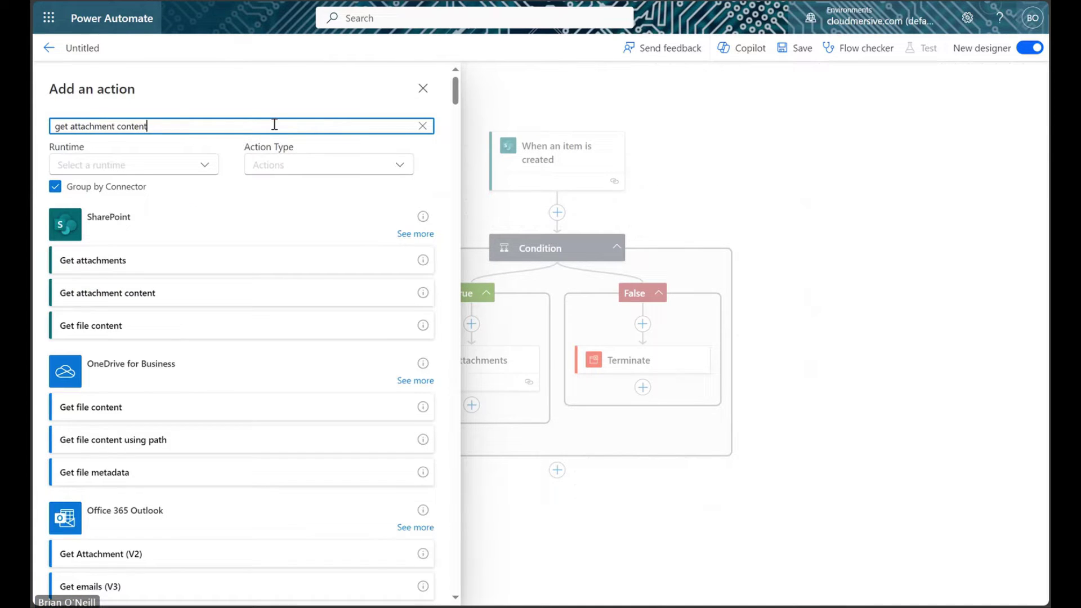
pyautogui.click(227, 298)
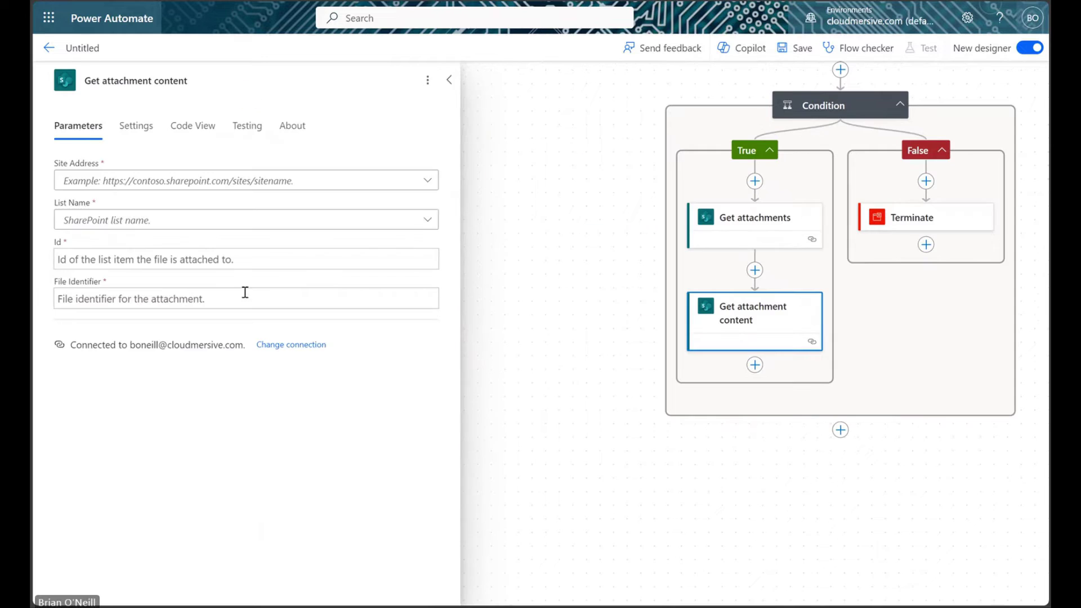
# Step: Set Get attachment content to TestTeam, Employee onboarding, trigger ID, and begin the File Identifier
pyautogui.click(428, 181)
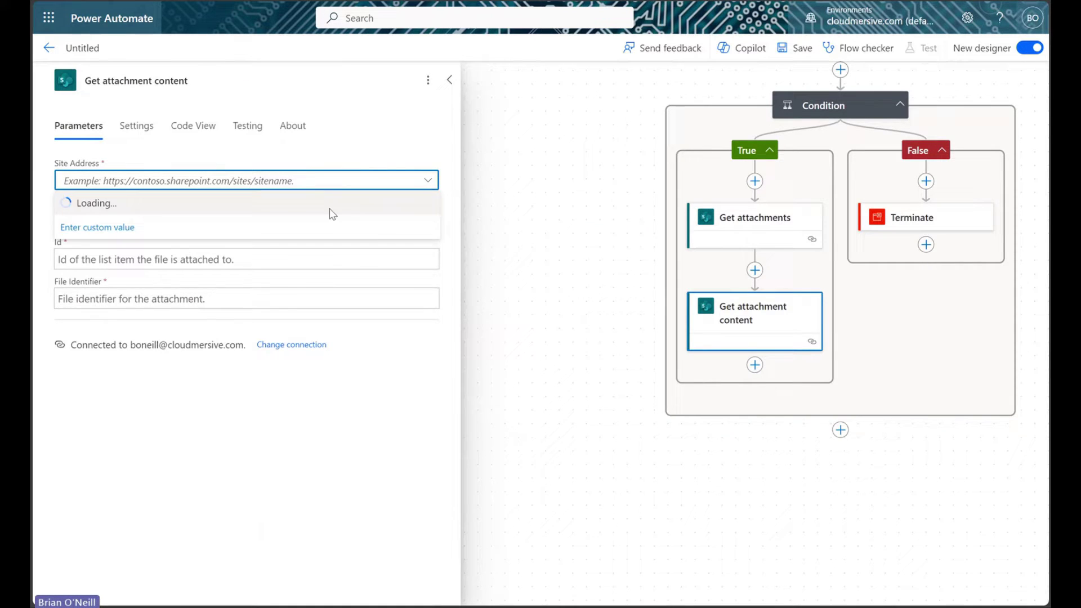
pyautogui.click(222, 325)
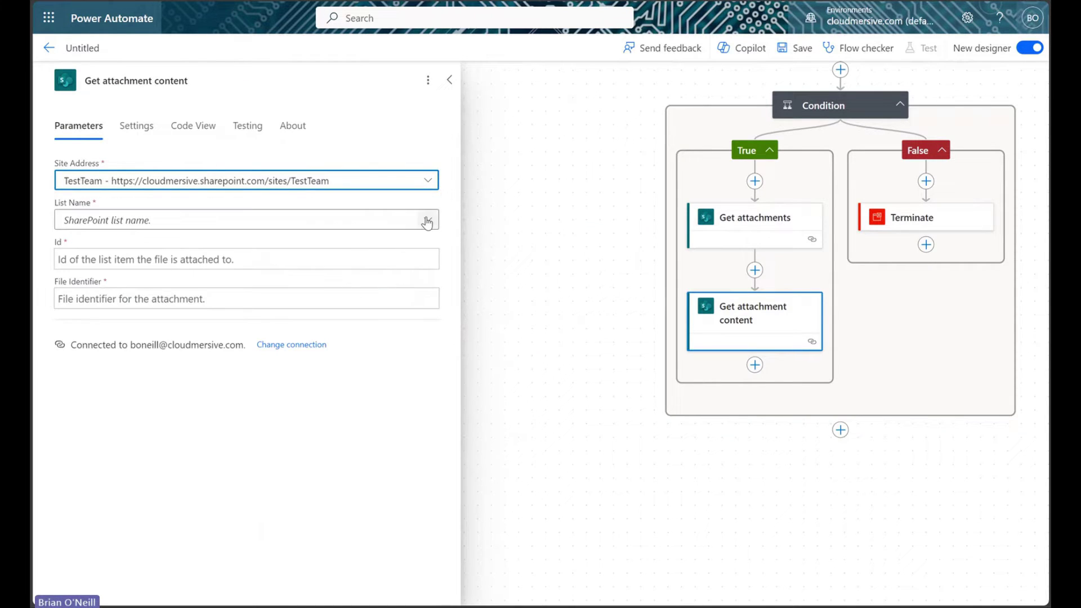
pyautogui.click(354, 221)
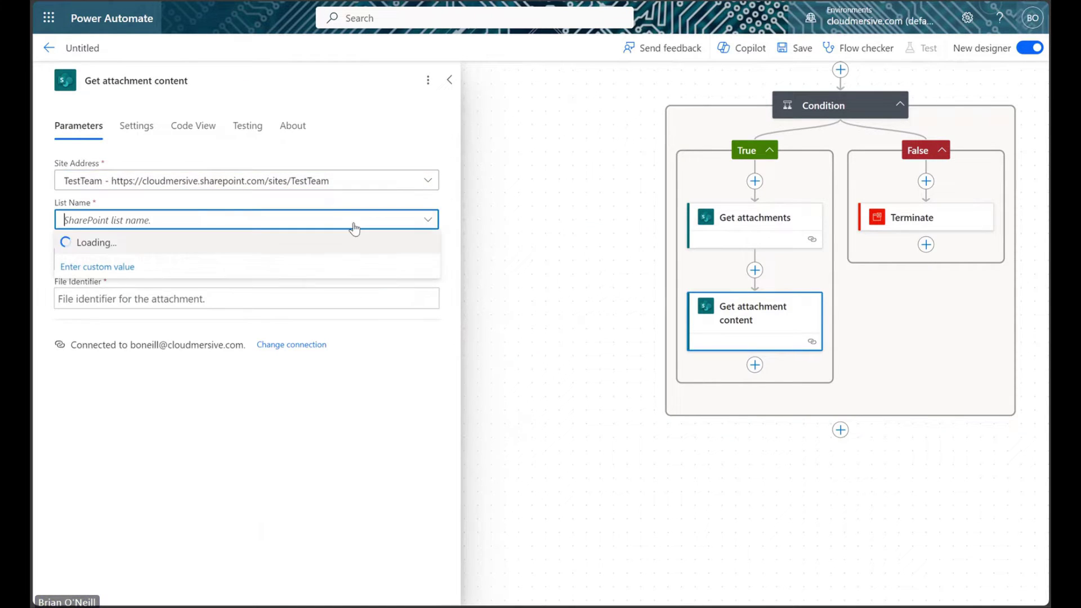
pyautogui.click(171, 245)
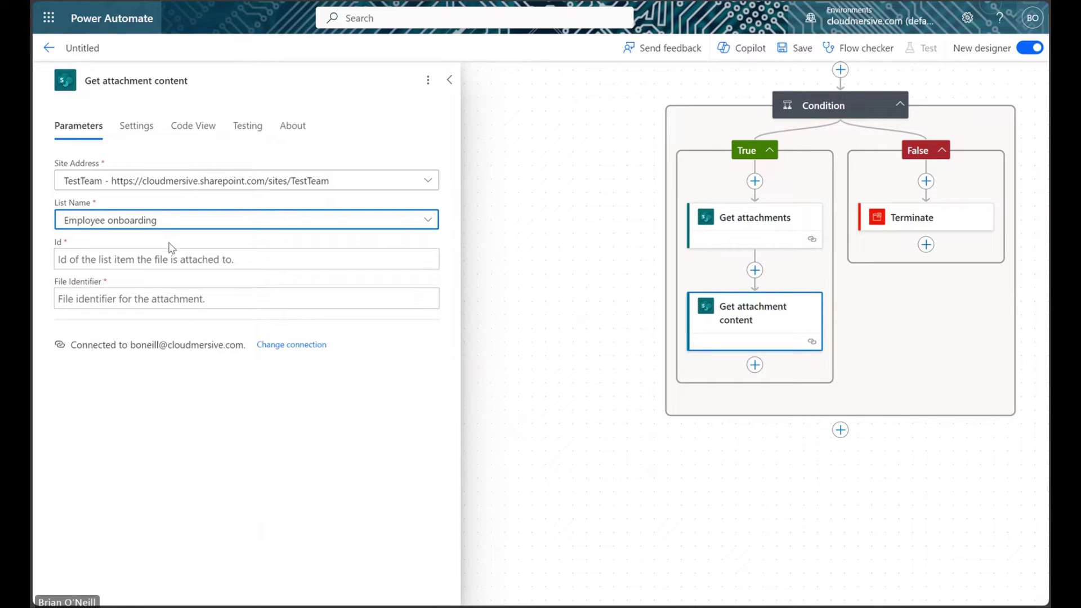
pyautogui.click(166, 264)
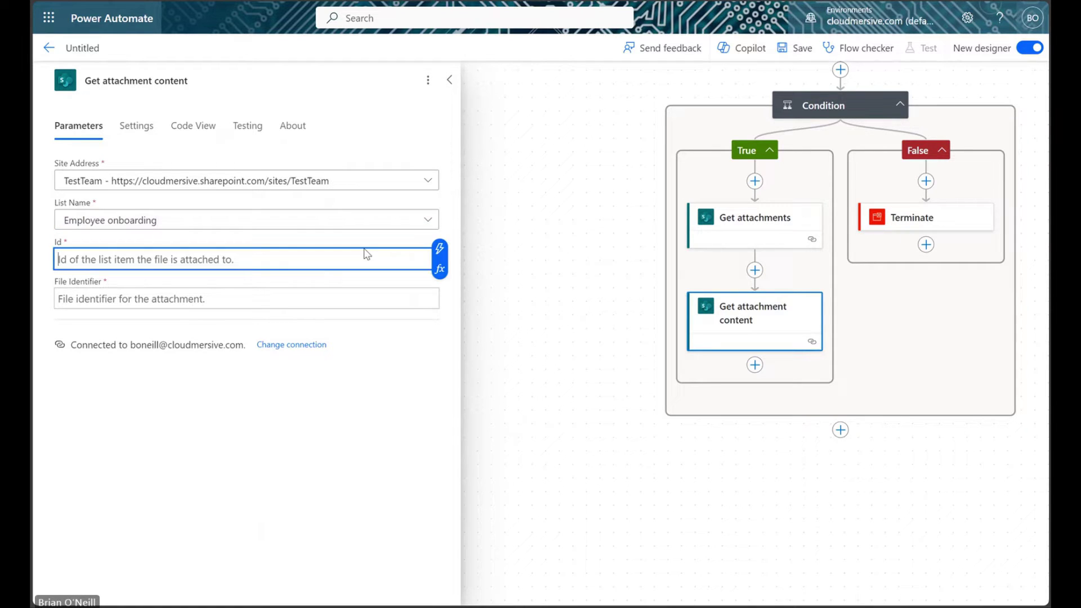
pyautogui.click(436, 246)
pyautogui.click(526, 354)
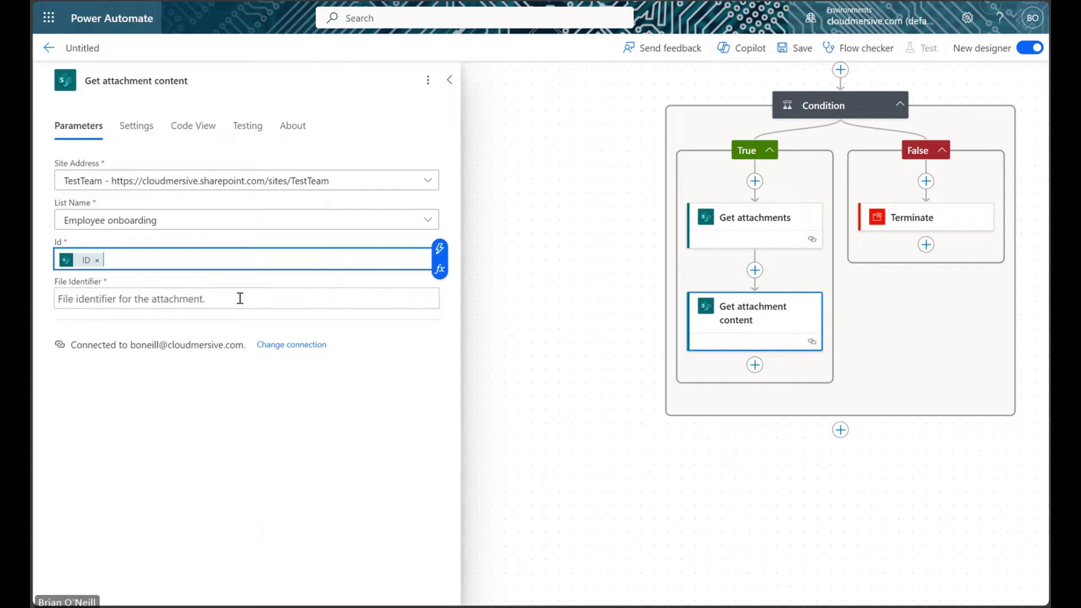
pyautogui.click(221, 301)
pyautogui.click(440, 289)
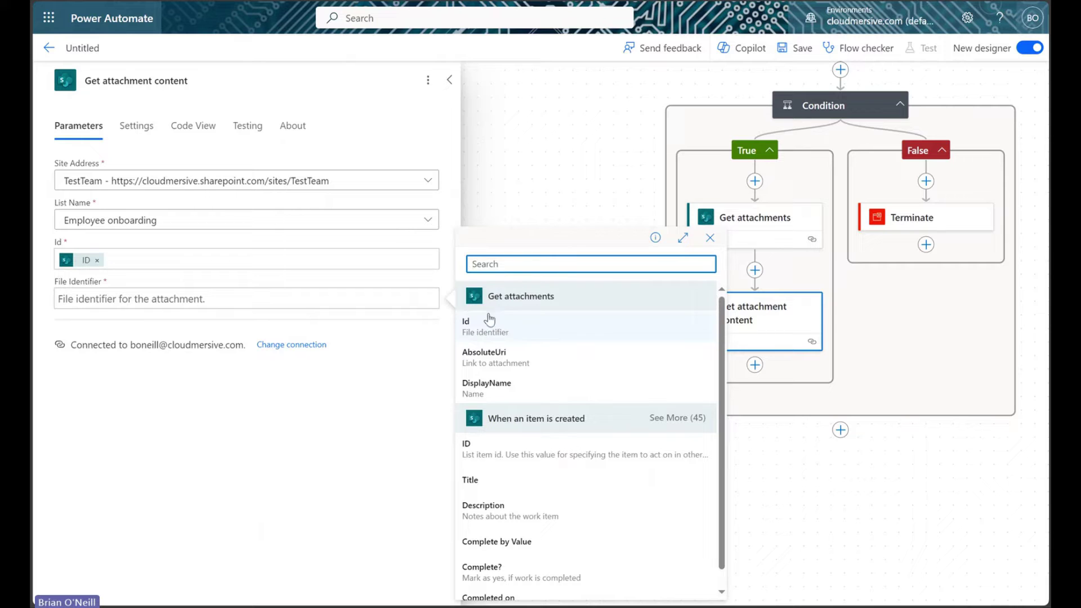
# Step: Use each attachment's Id as File Identifier, creating a For each loop, and recentre the flow
pyautogui.click(539, 336)
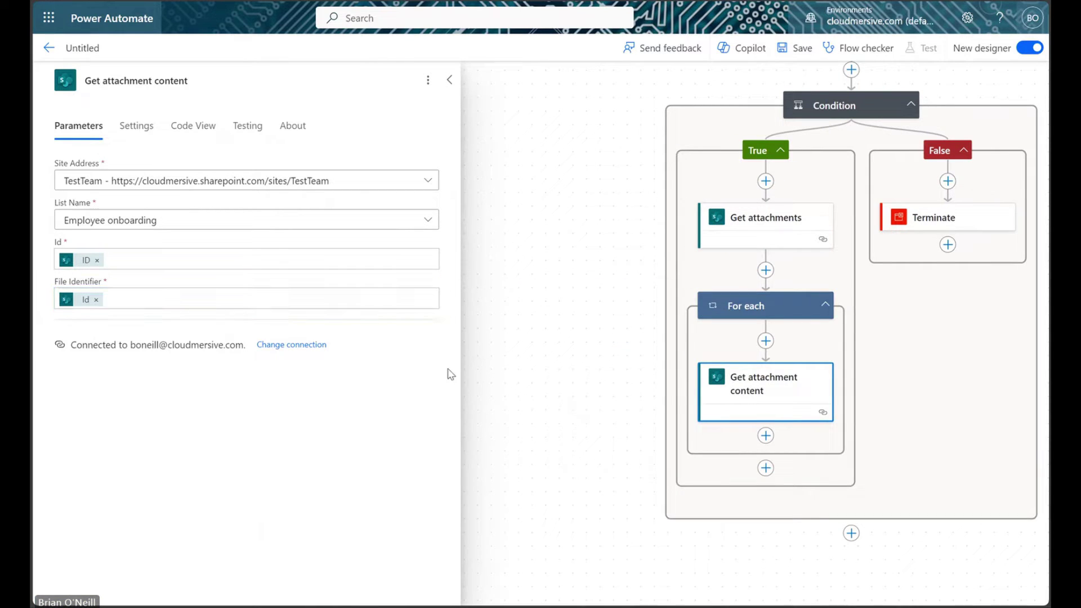
pyautogui.click(449, 80)
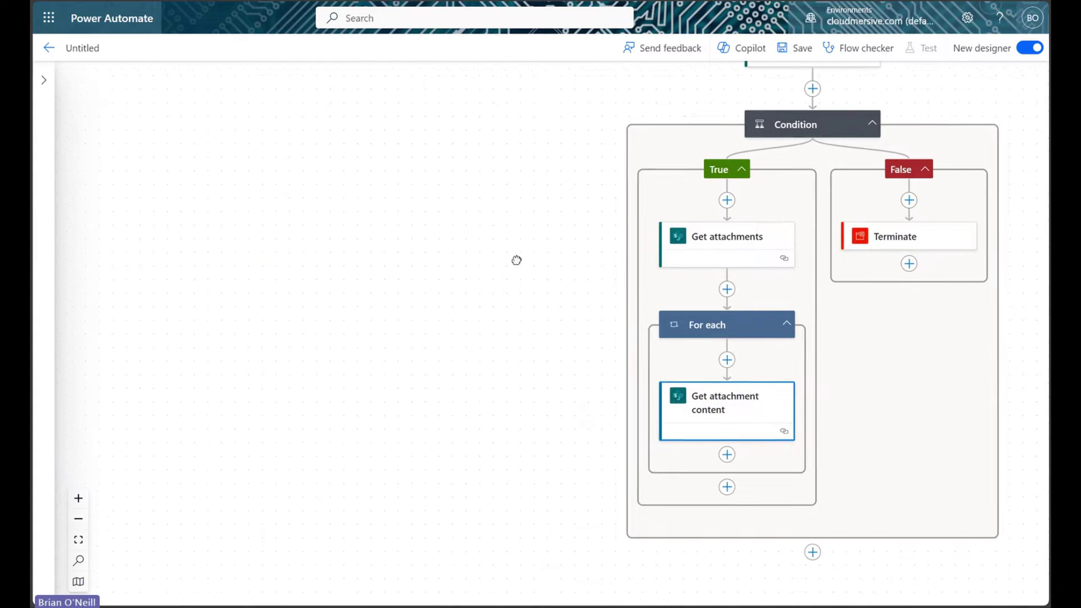
pyautogui.moveTo(516, 258); pyautogui.dragTo(254, 222)
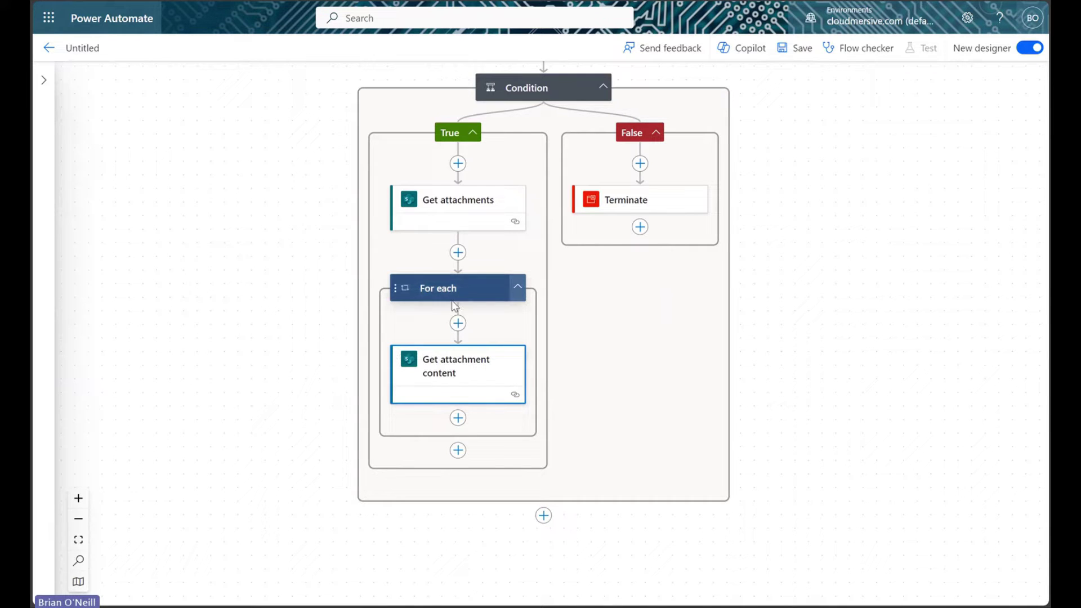
pyautogui.moveTo(623, 381); pyautogui.dragTo(624, 418)
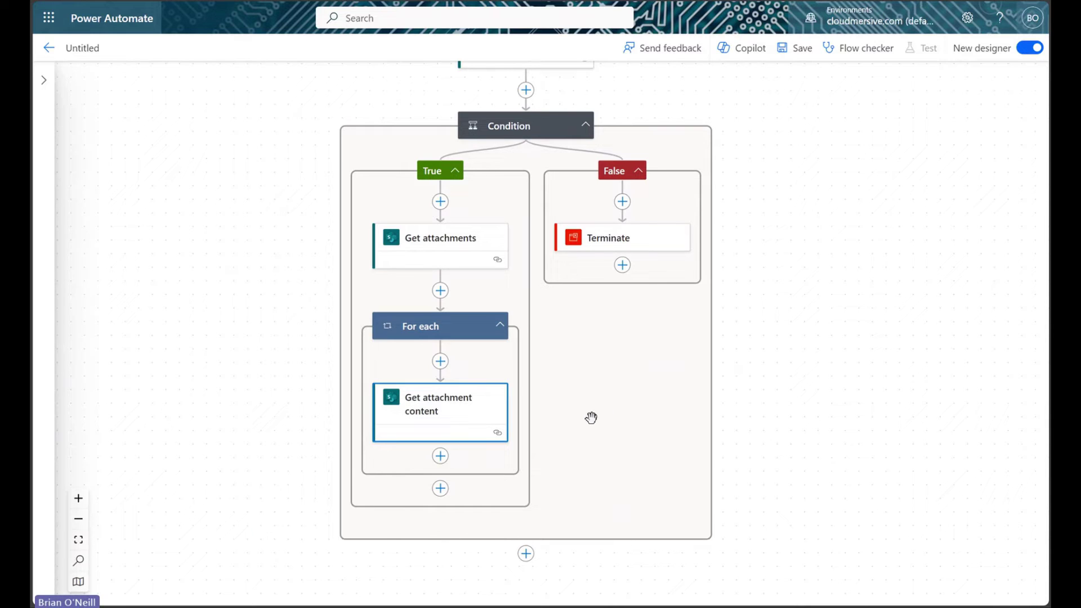
pyautogui.click(440, 455)
# Step: Search actions for Cloudmersive and show all Cloudmersive Document Conversion actions
pyautogui.click(473, 458)
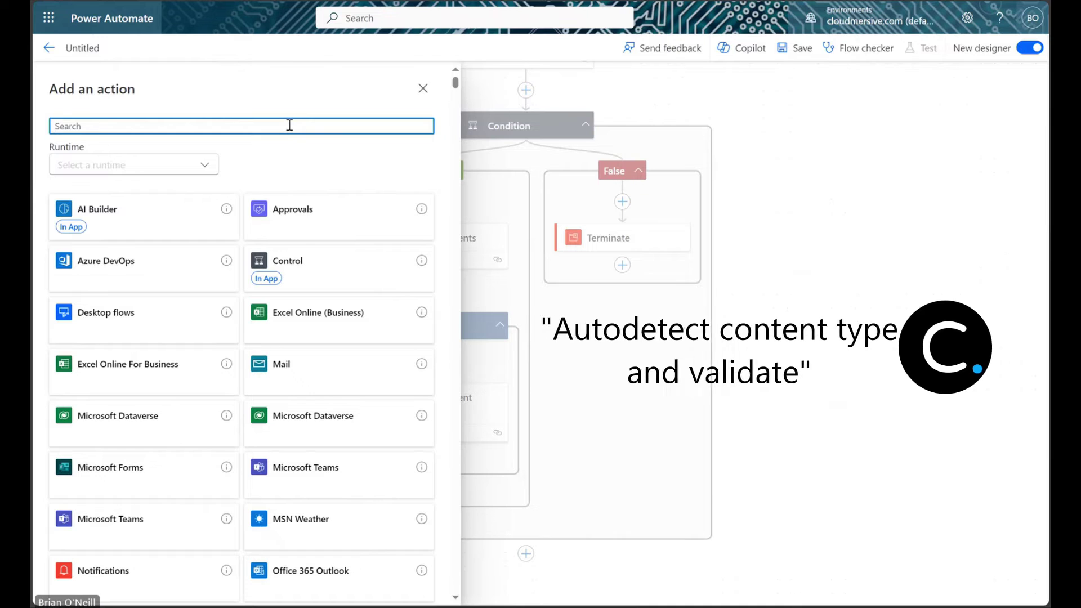
pyautogui.write('cloudmersive')
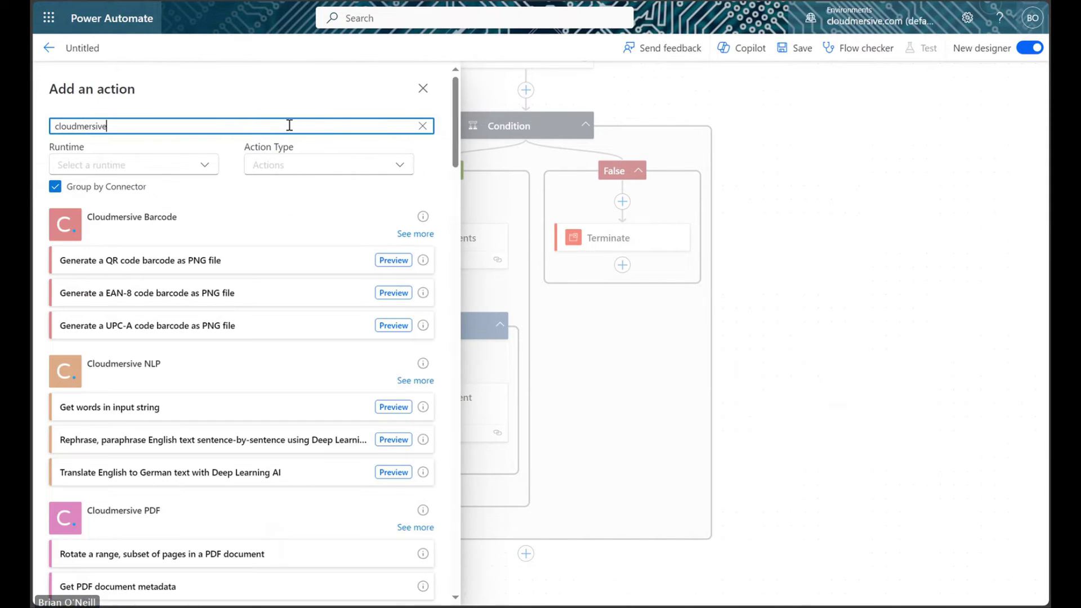
pyautogui.scroll(-10, 302, 344)
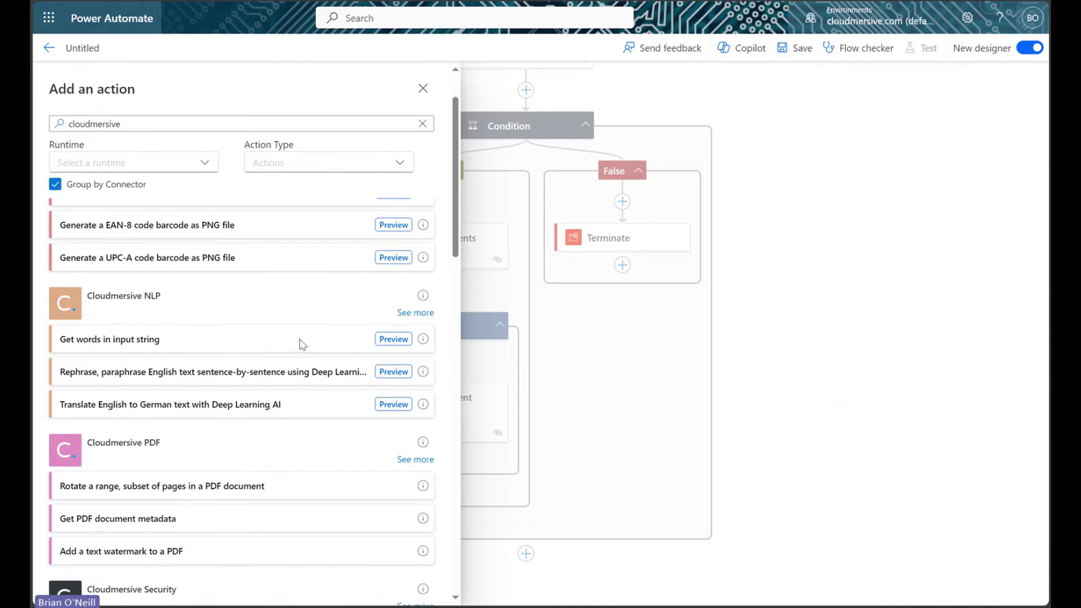
pyautogui.scroll(1, 302, 349)
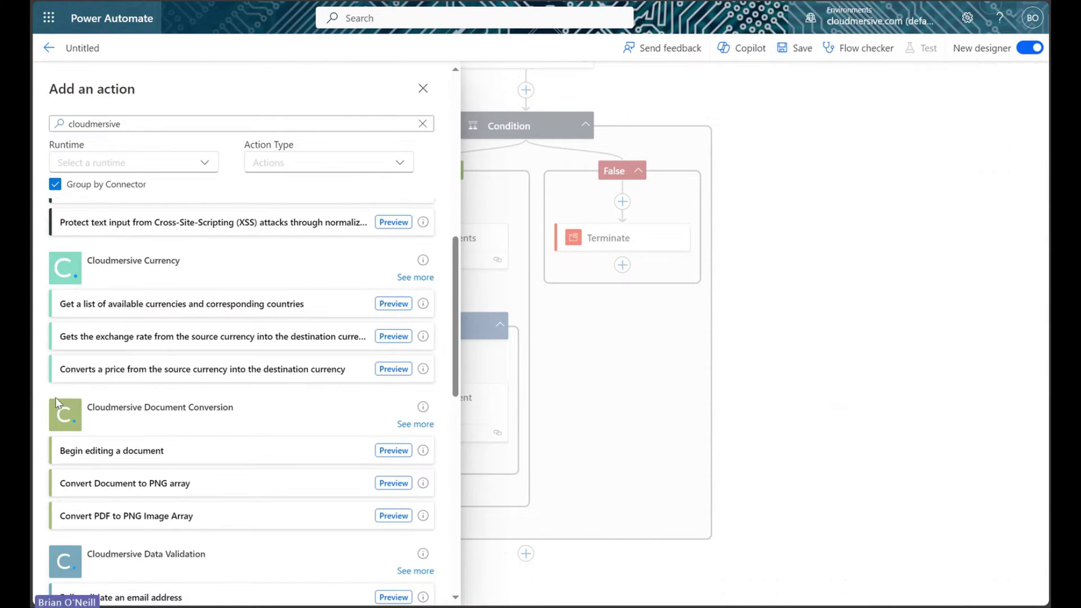
pyautogui.click(400, 425)
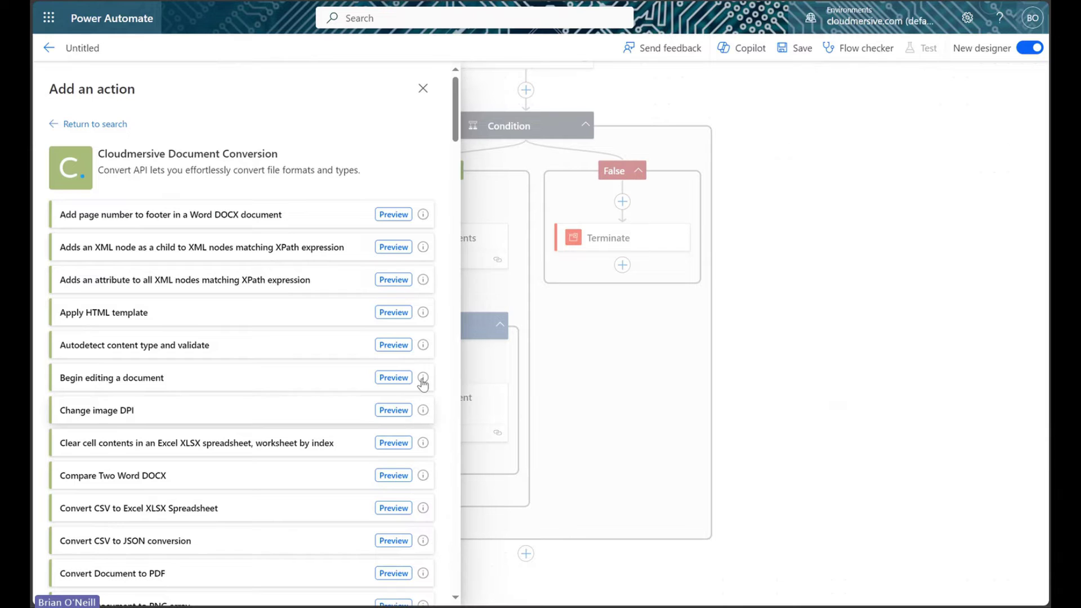
pyautogui.scroll(-1, 447, 219)
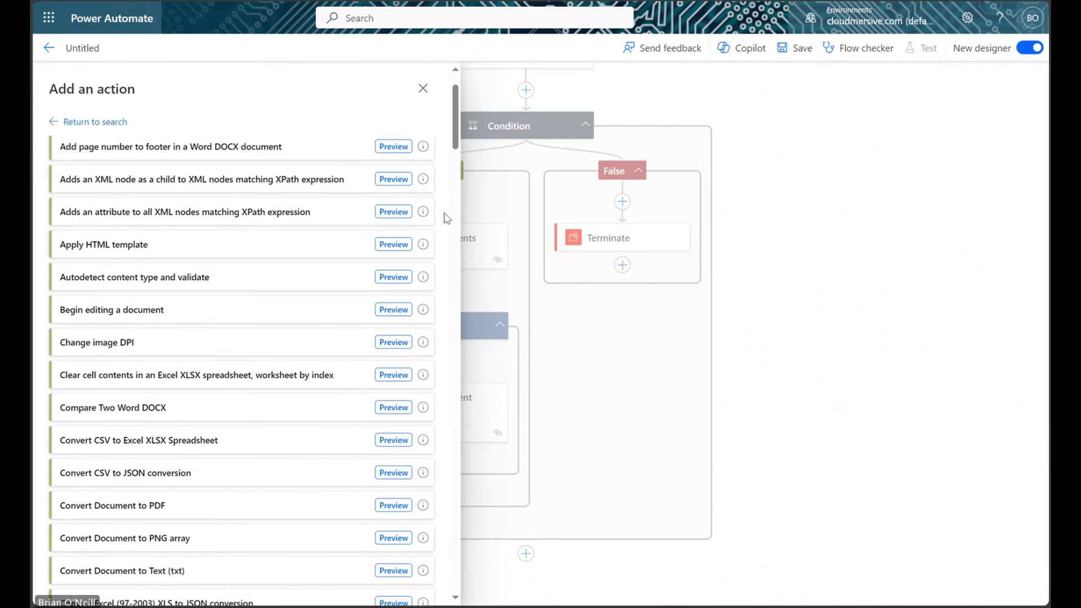
pyautogui.scroll(1, 447, 218)
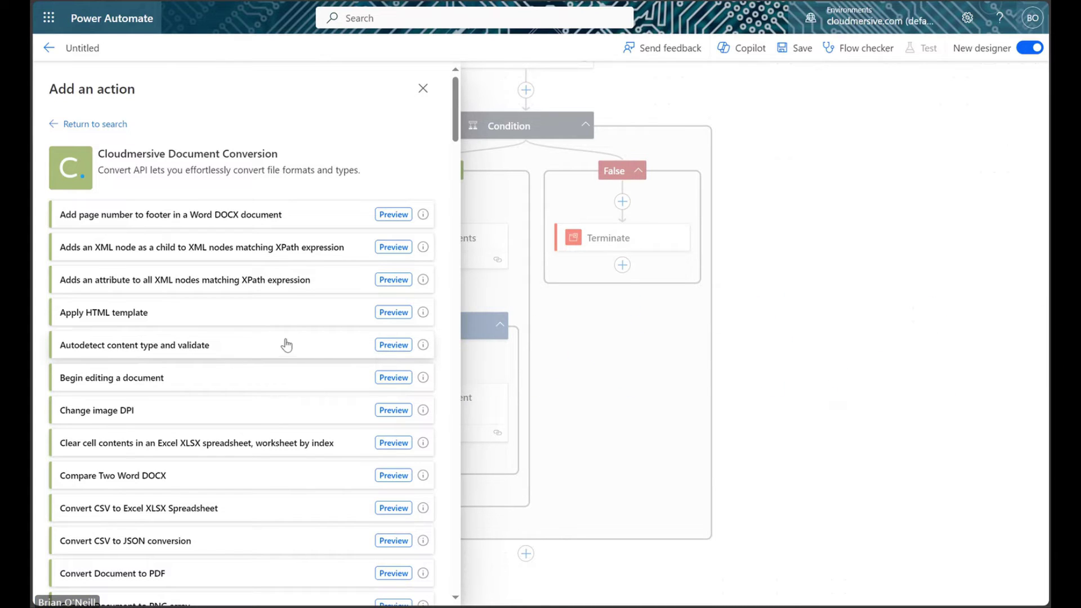
# Step: Pick 'Autodetect content type and validate' from the Cloudmersive list and highlight its name
pyautogui.click(315, 347)
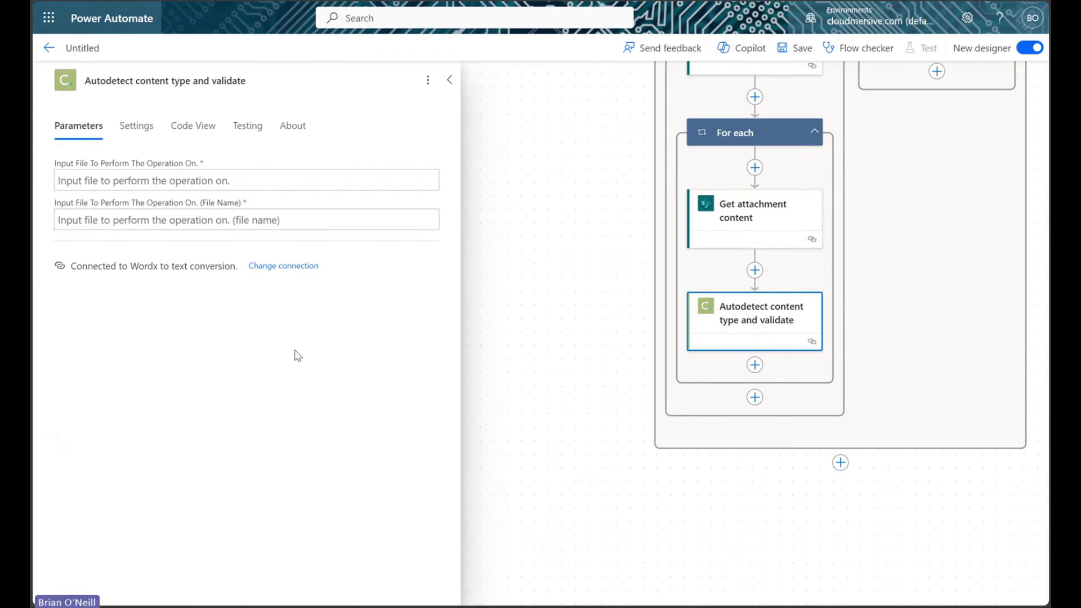
pyautogui.moveTo(254, 76); pyautogui.dragTo(83, 74)
pyautogui.click(263, 79)
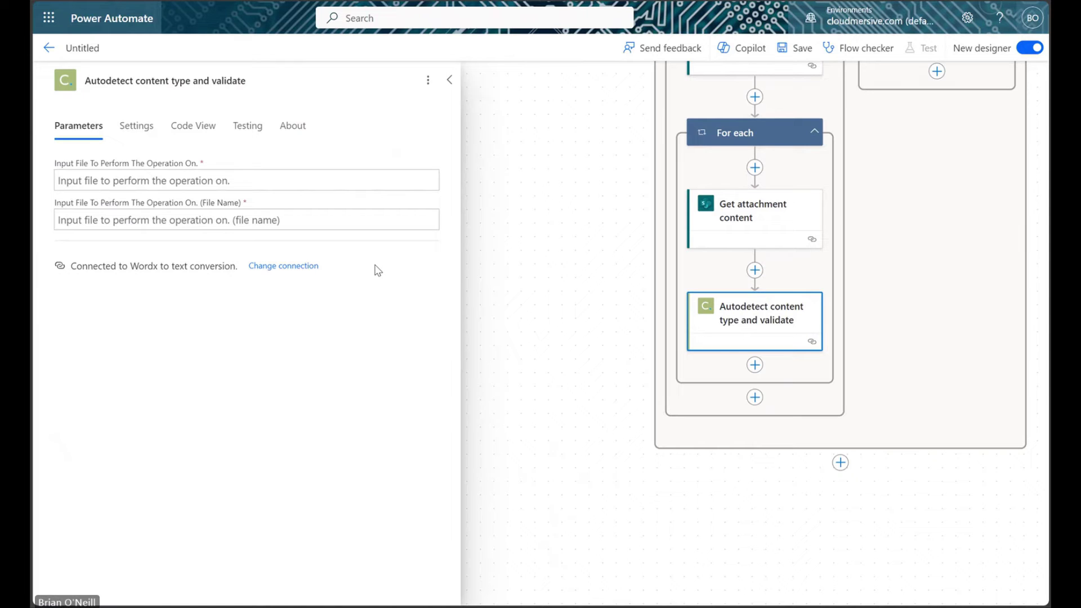
# Step: Map Attachment Content to Autodetect's Input File and the attachment DisplayName to File Name
pyautogui.click(319, 181)
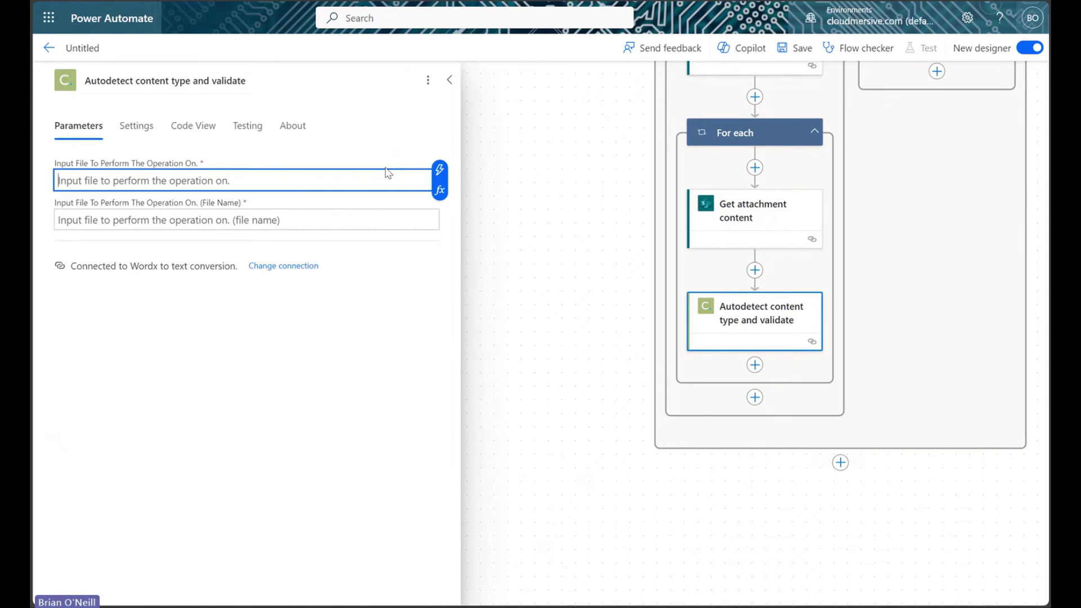
pyautogui.click(443, 170)
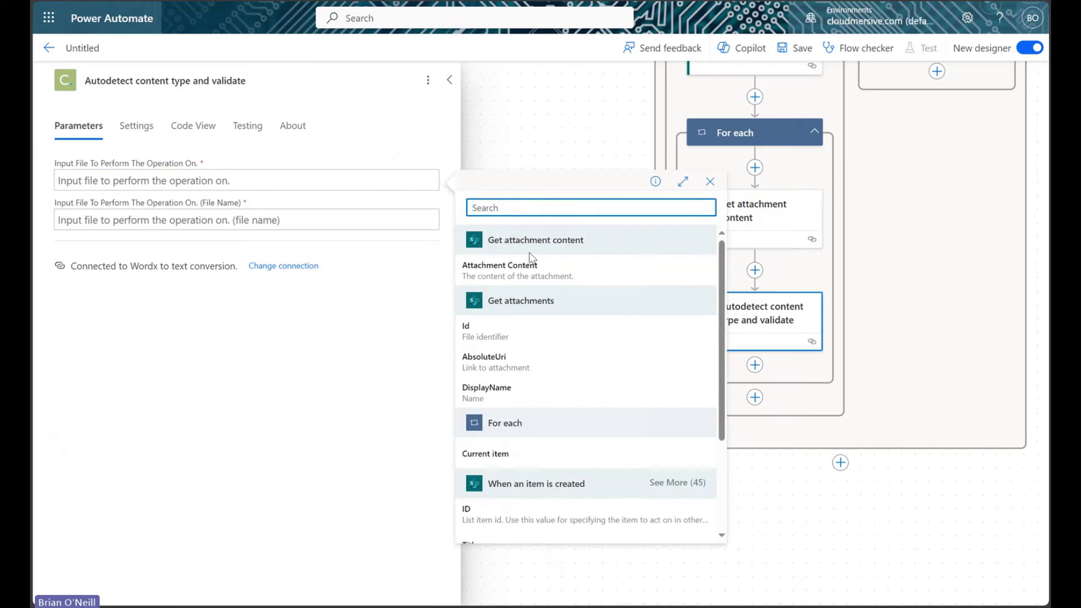
pyautogui.click(534, 270)
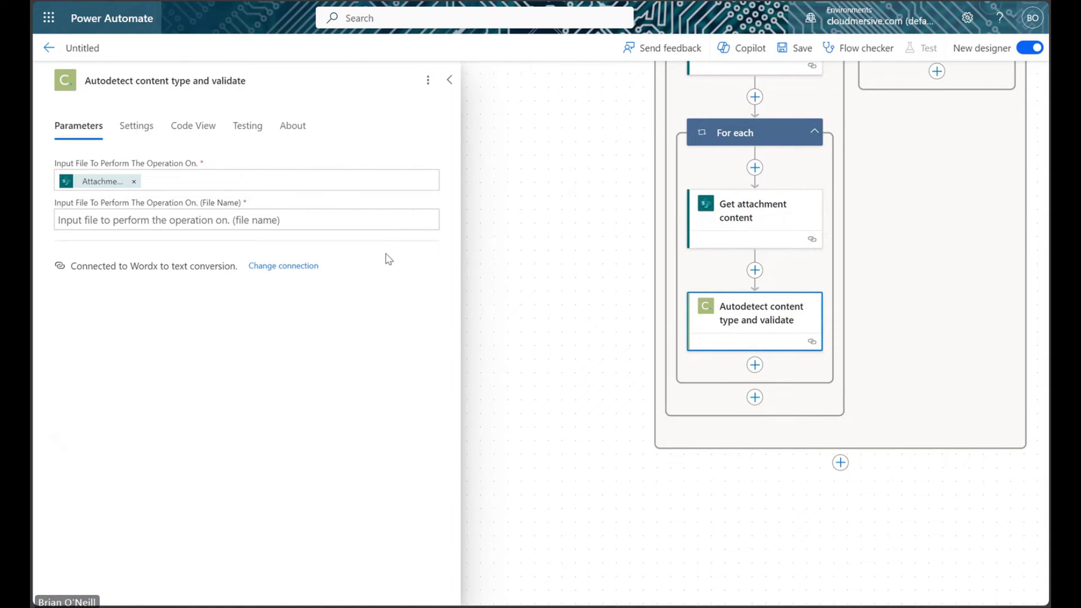
pyautogui.click(290, 219)
pyautogui.click(439, 210)
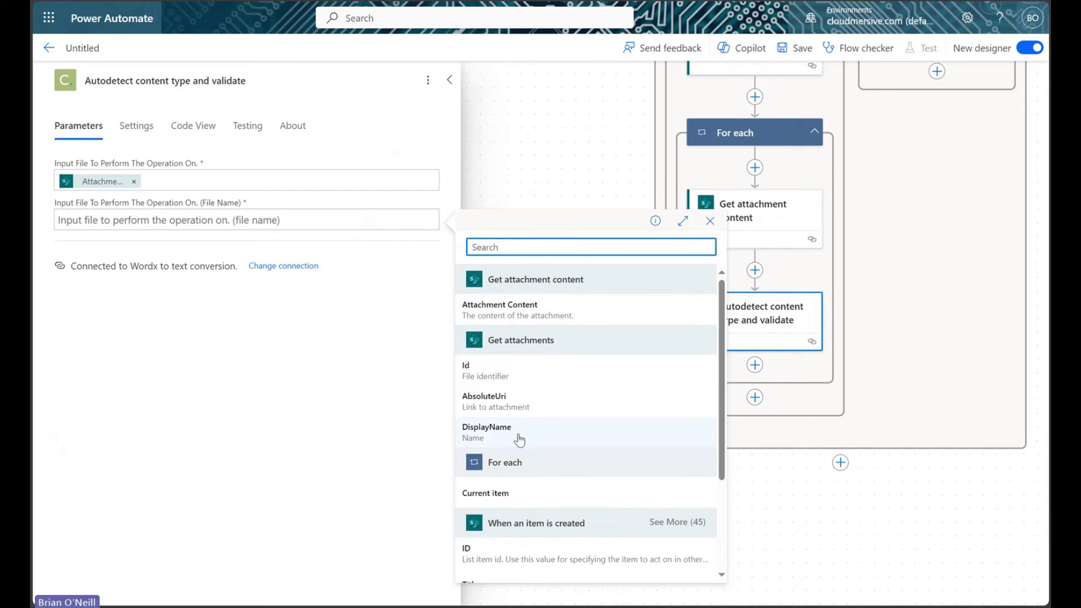
pyautogui.click(547, 434)
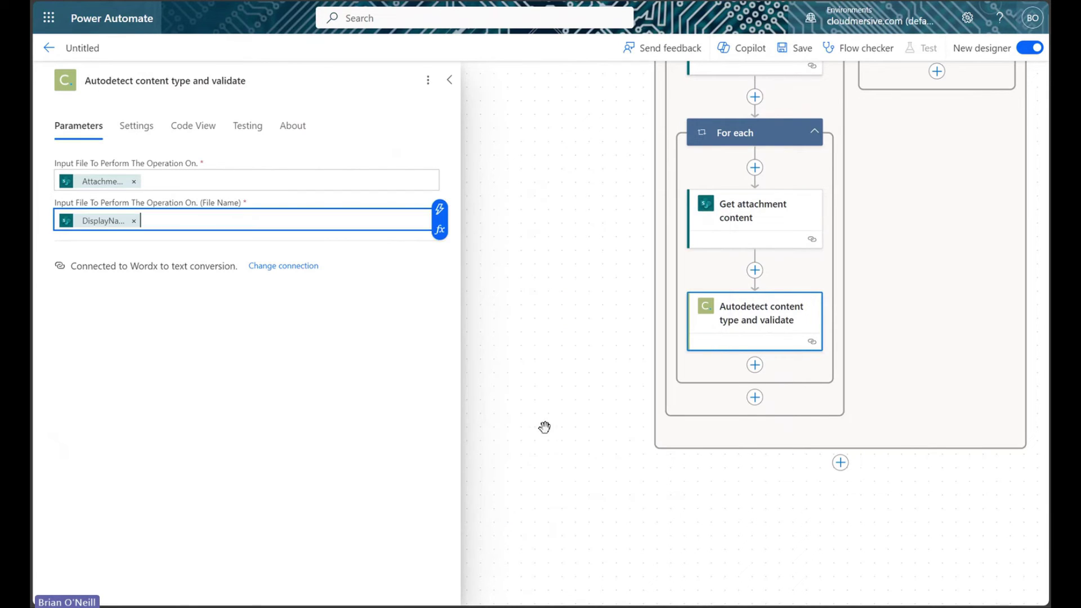
pyautogui.click(411, 330)
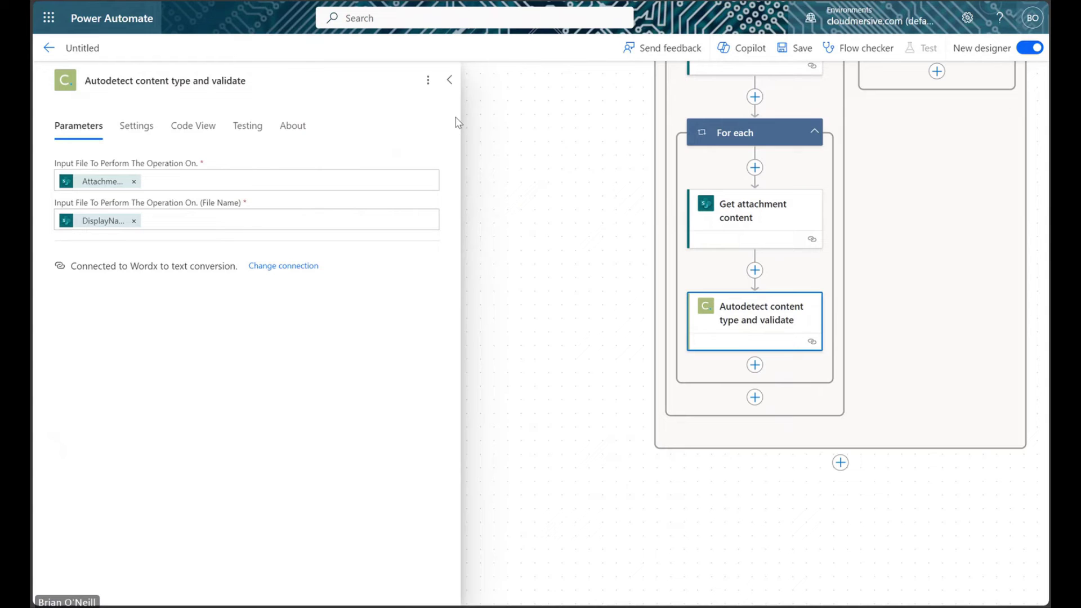
# Step: Collapse the Autodetect parameters panel and save the flow
pyautogui.click(450, 81)
pyautogui.moveTo(538, 188); pyautogui.dragTo(244, 318)
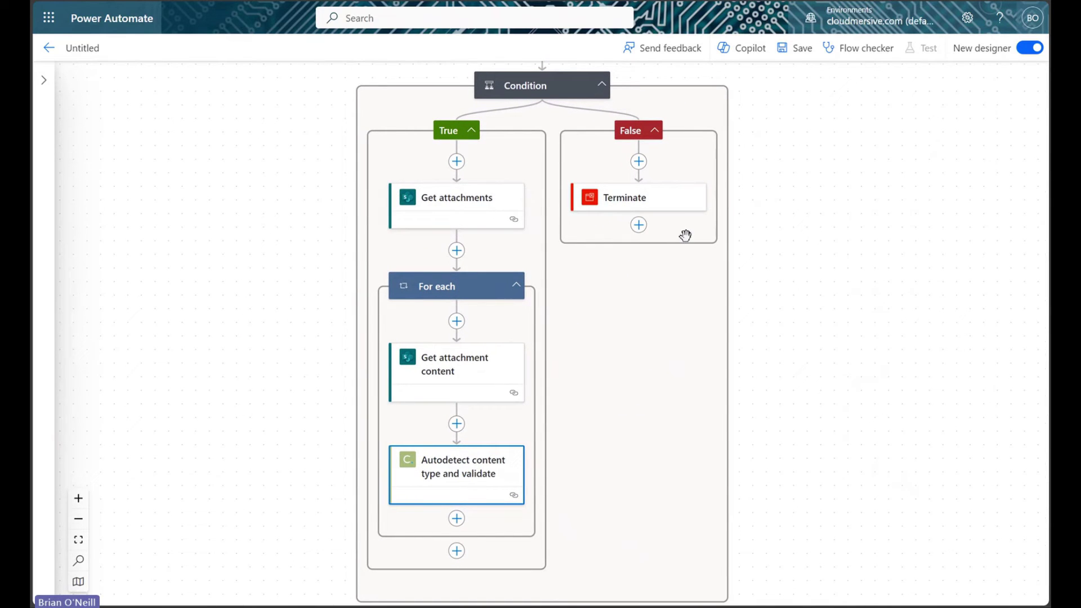
pyautogui.click(786, 49)
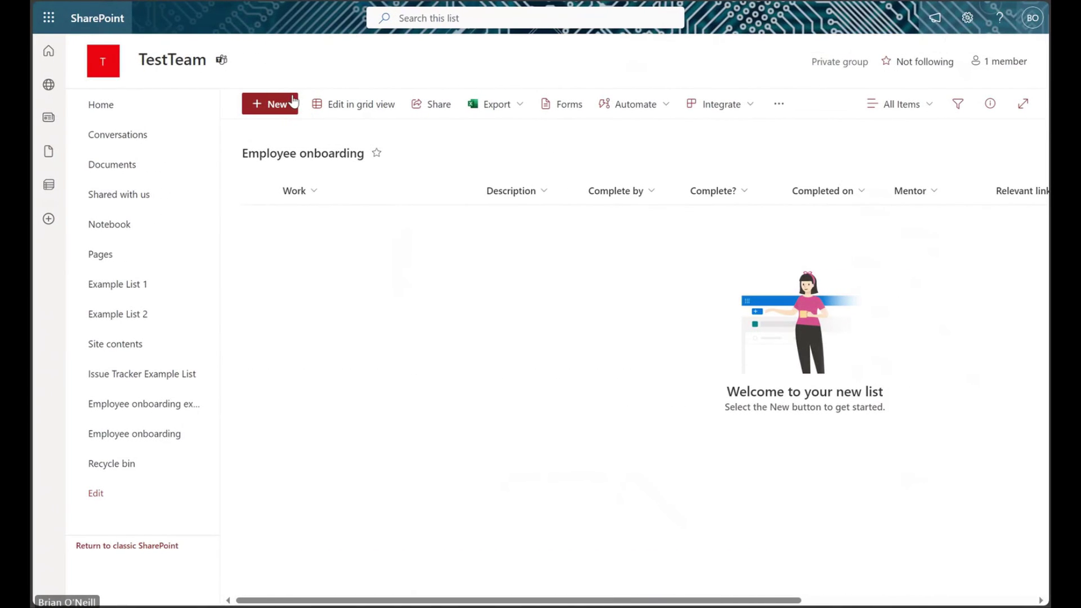
# Step: Fill a new onboarding item: Work and Description 'example', First day, completed June 3, 2024
pyautogui.click(279, 107)
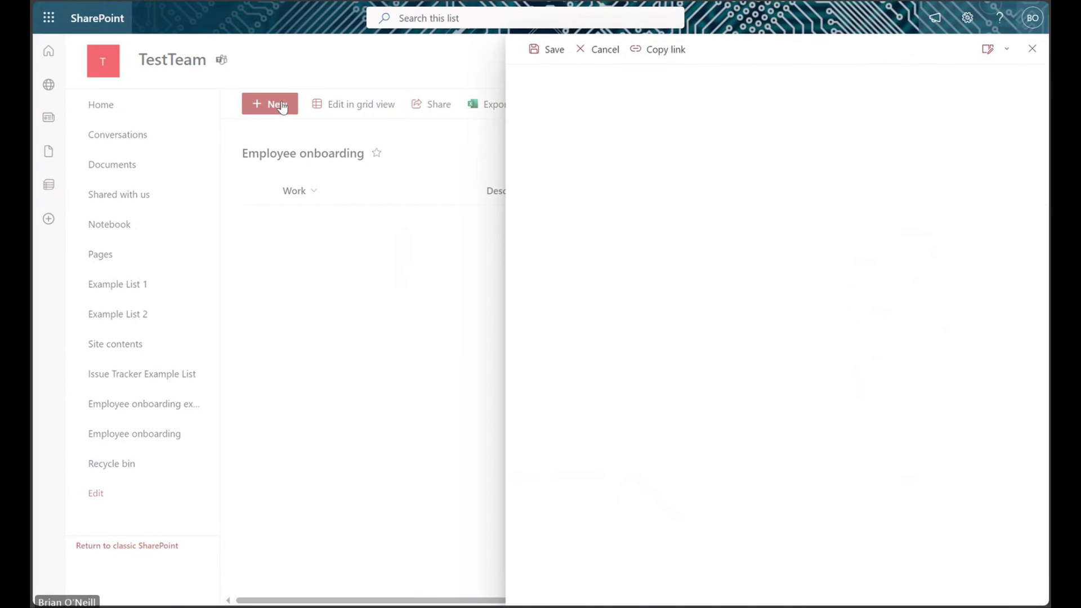
pyautogui.click(670, 148)
pyautogui.write('example')
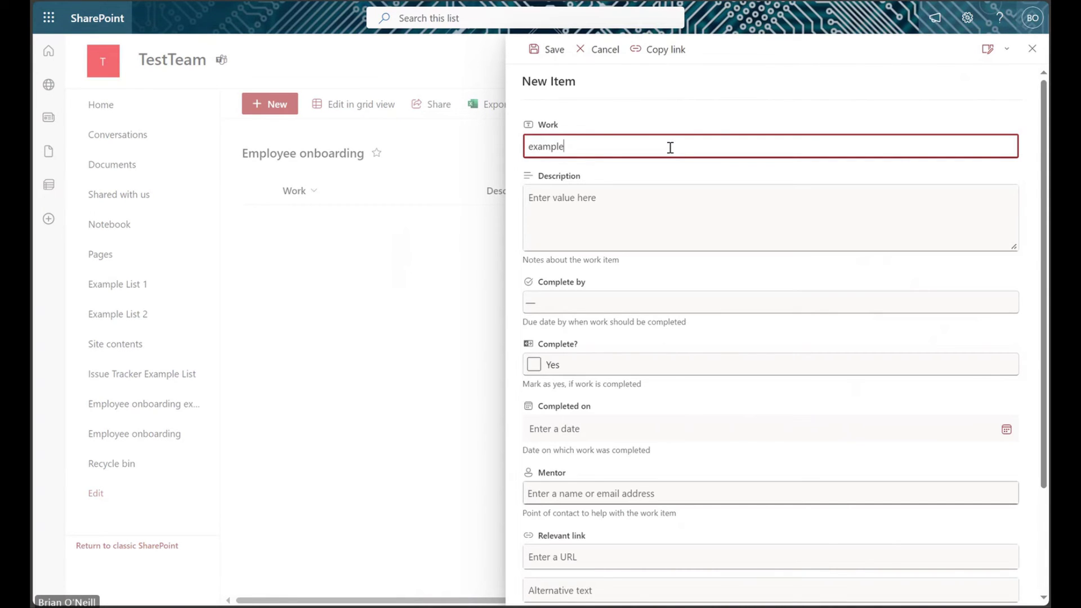
pyautogui.press('Tab')
pyautogui.write('e')
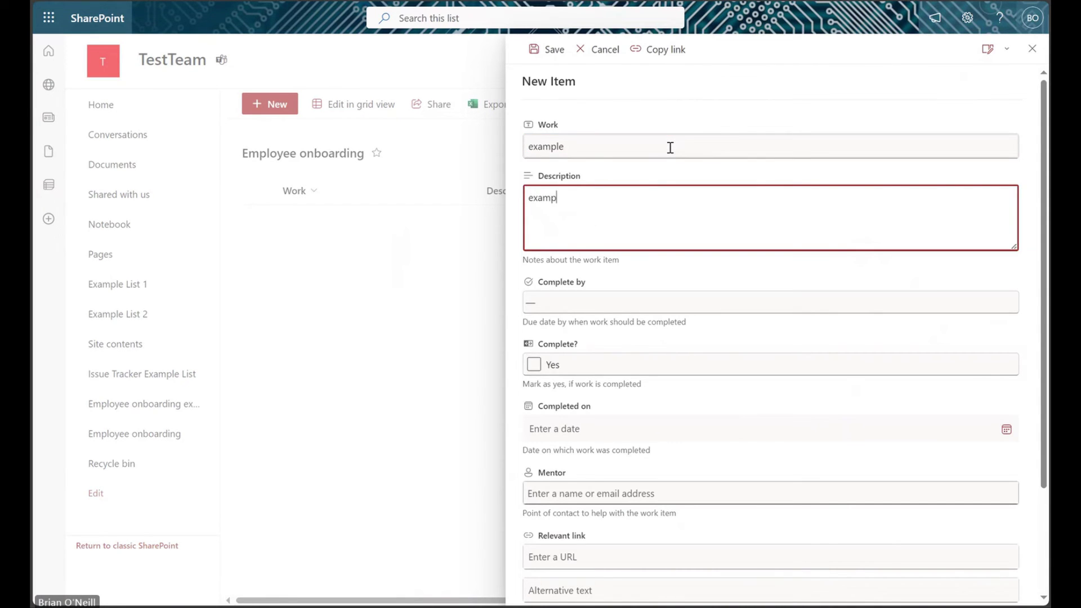
pyautogui.press('Tab')
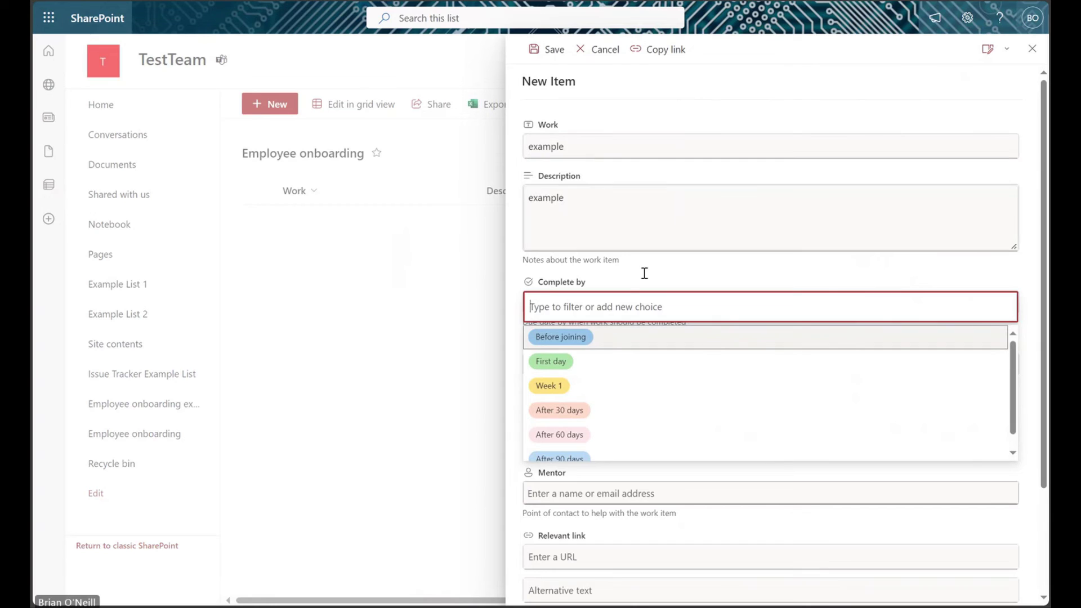
pyautogui.click(604, 361)
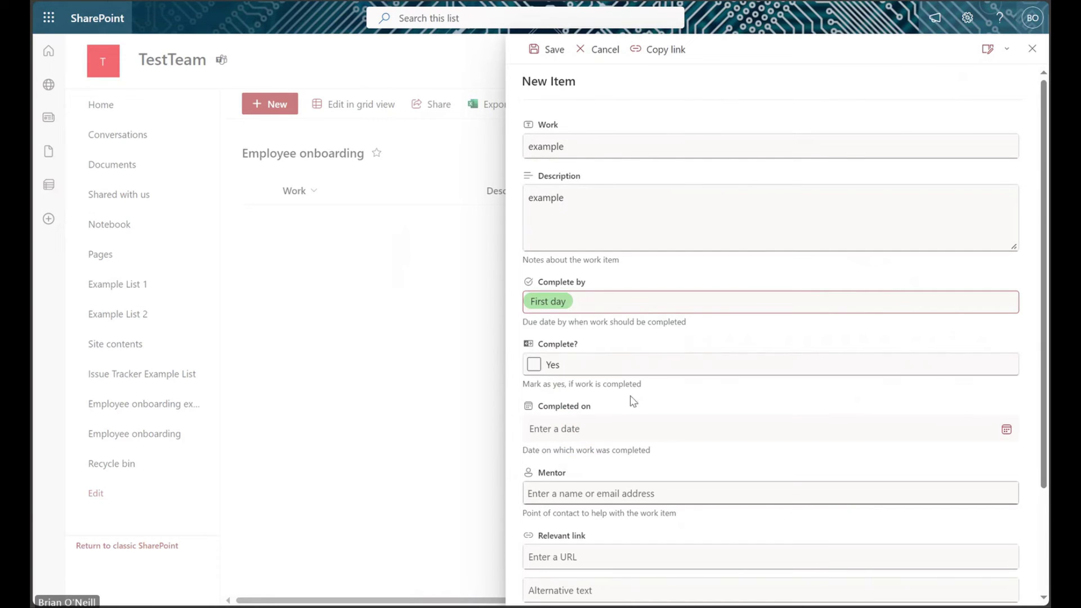
pyautogui.click(1007, 429)
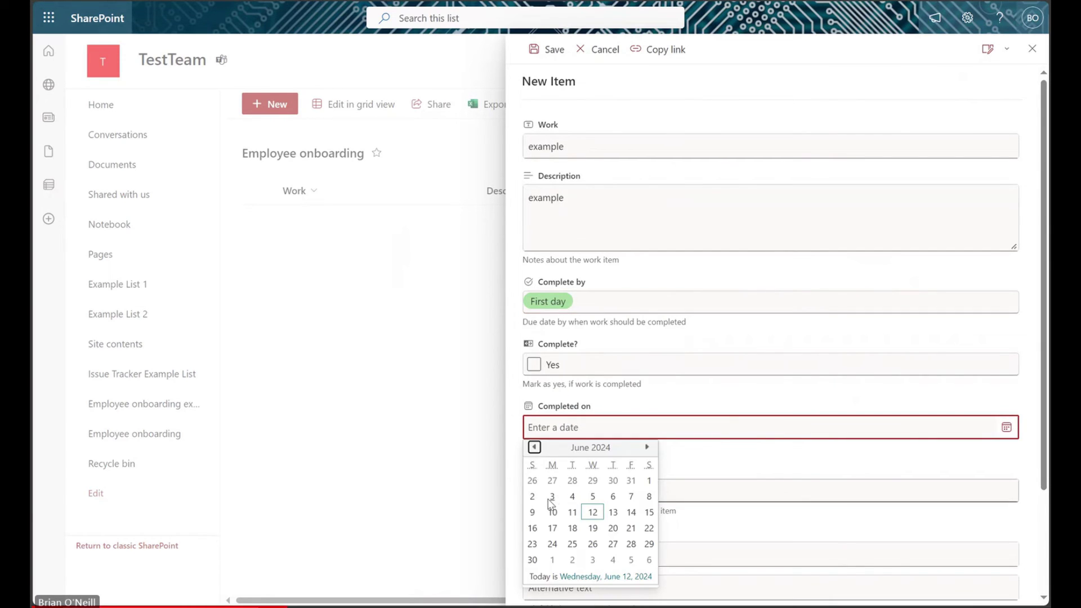
pyautogui.click(551, 503)
# Step: Attach ID Card Template.docx to the new onboarding item
pyautogui.scroll(-2, 644, 516)
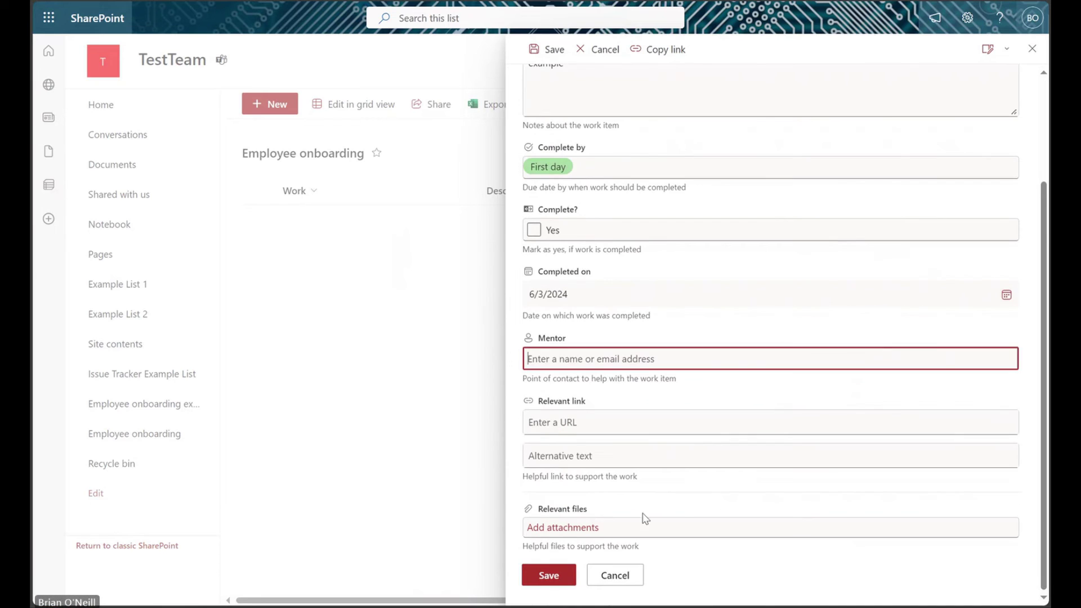
pyautogui.click(589, 527)
pyautogui.doubleClick(591, 499)
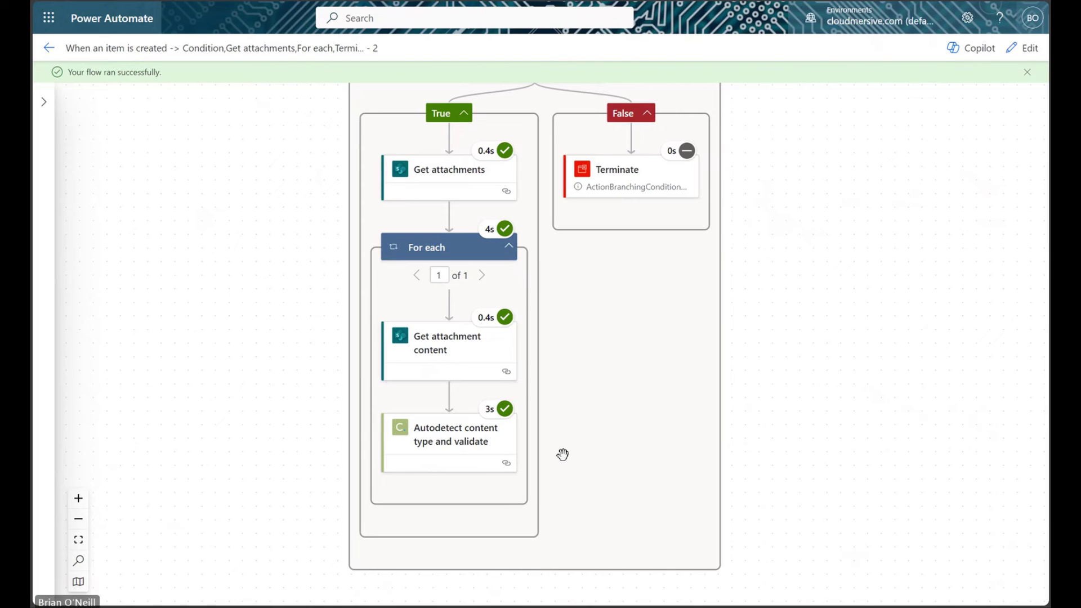
# Step: Open the Autodetect step's run details and scroll through its outputs
pyautogui.click(455, 448)
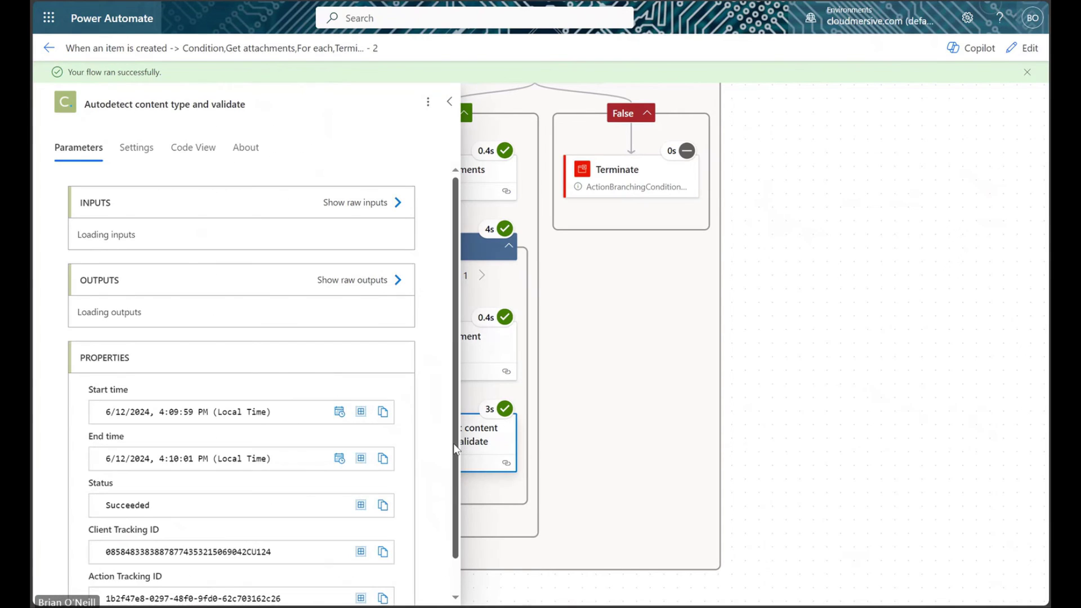
pyautogui.scroll(-10, 426, 429)
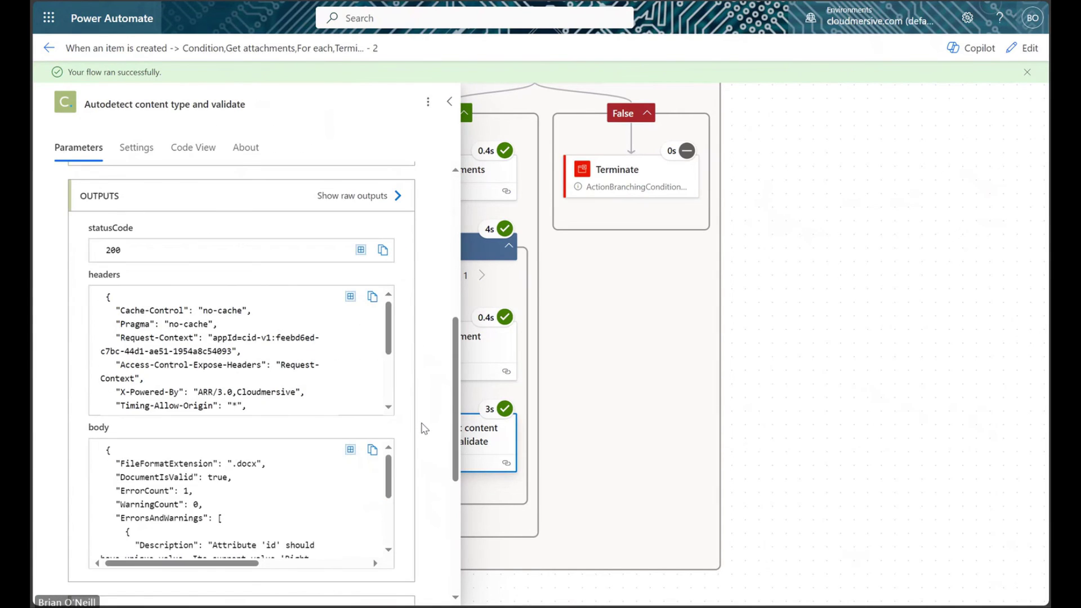
pyautogui.scroll(-1, 425, 427)
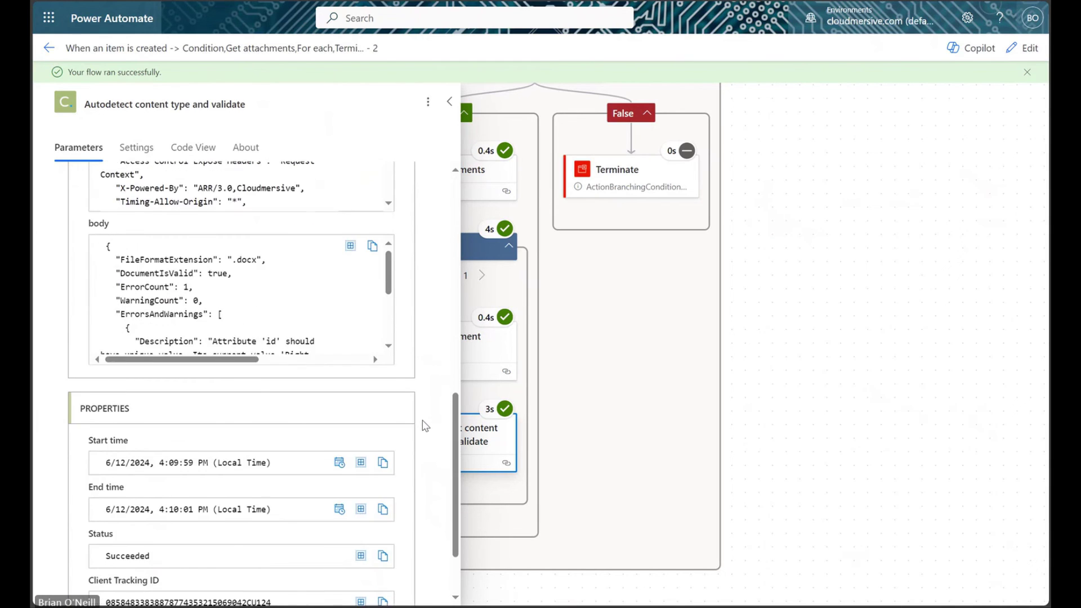
pyautogui.scroll(1, 424, 425)
pyautogui.scroll(1, 336, 386)
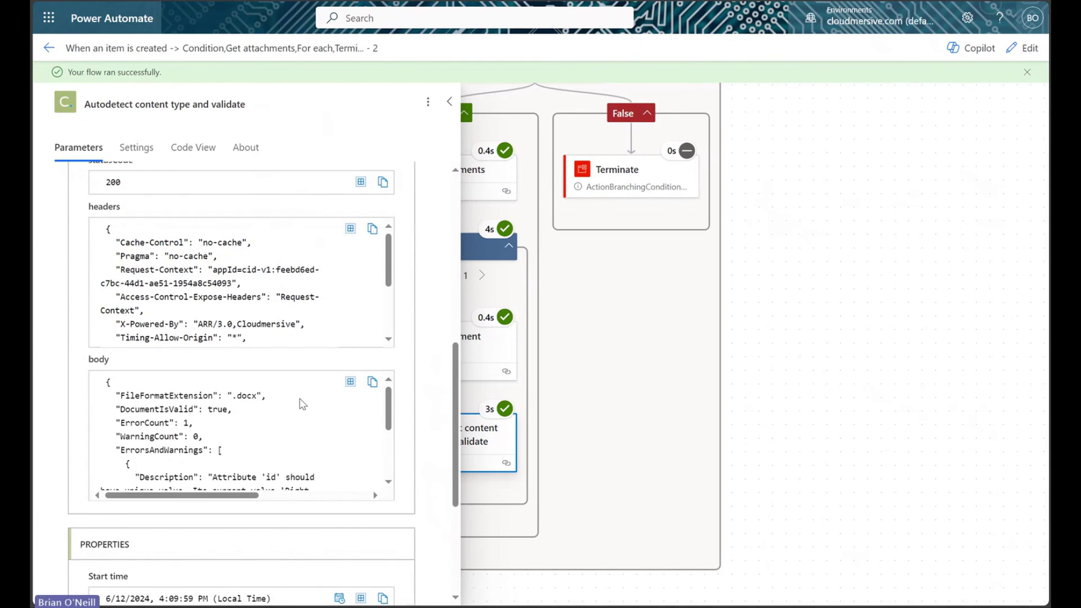
# Step: Highlight the .docx format, the true validity result, ErrorCount, and the duplicate 'id' error description
pyautogui.moveTo(232, 395); pyautogui.dragTo(262, 396)
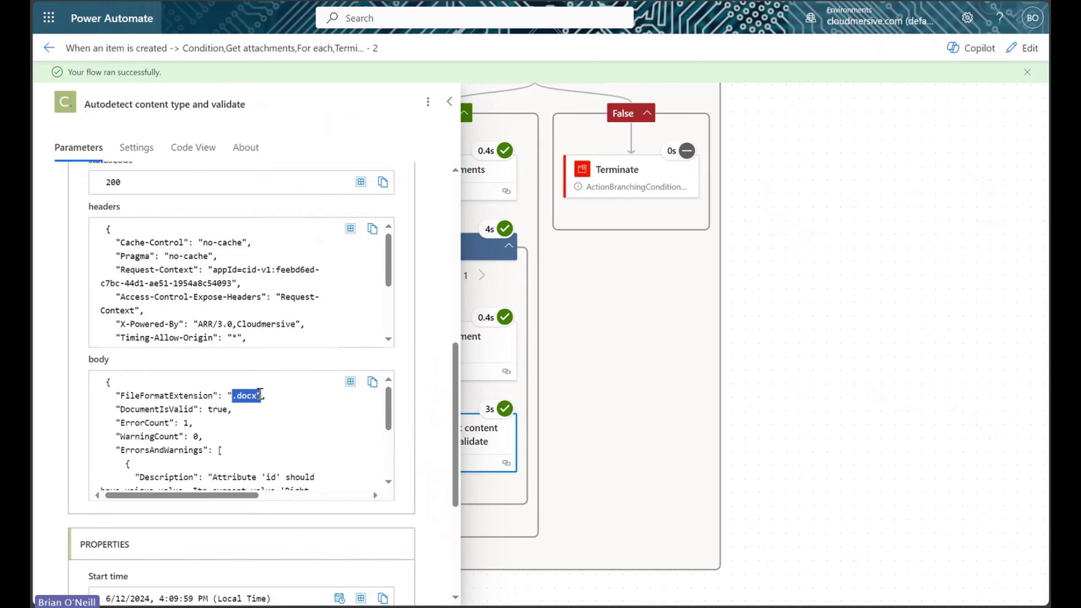
pyautogui.click(289, 407)
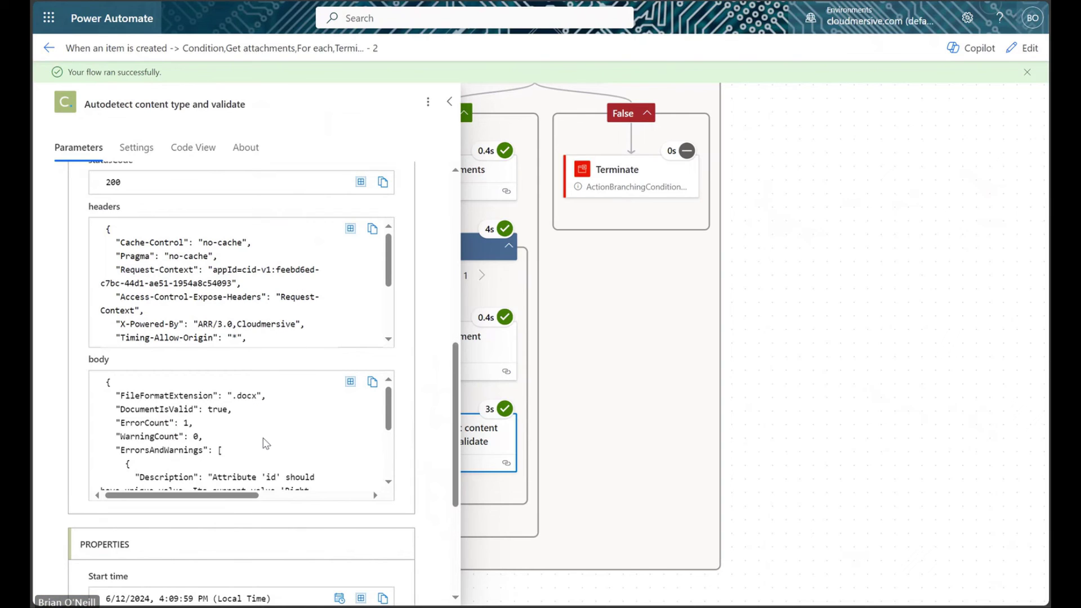
pyautogui.doubleClick(217, 409)
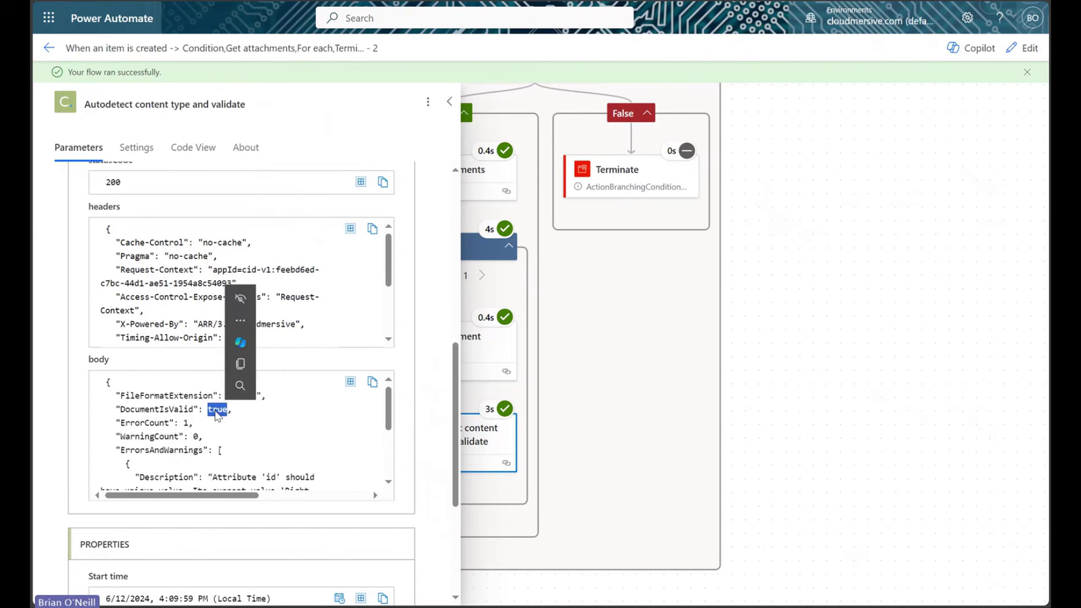
pyautogui.click(332, 427)
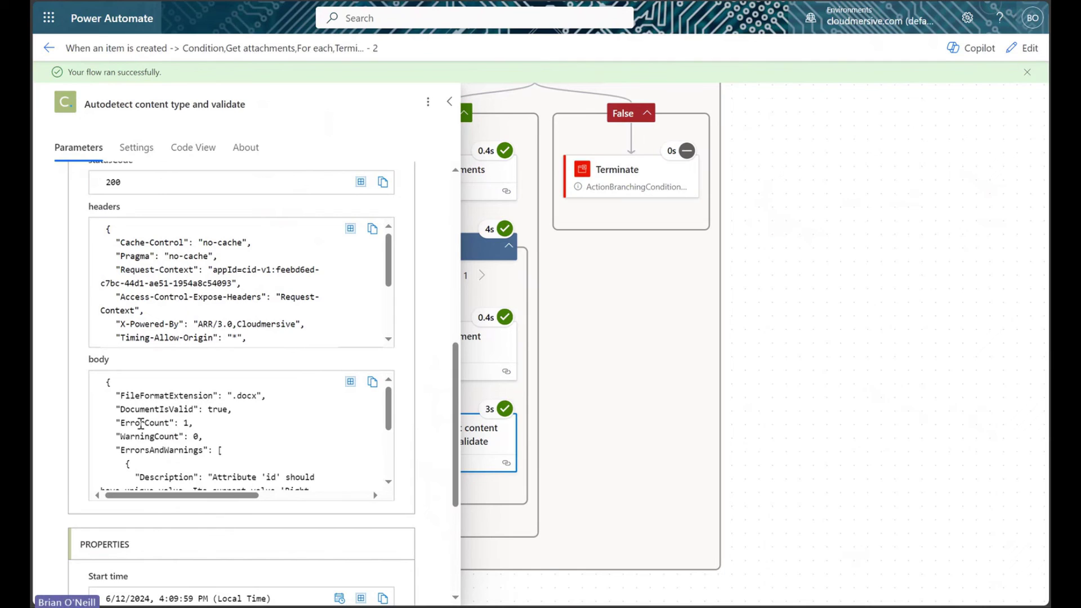
pyautogui.moveTo(116, 424); pyautogui.dragTo(200, 428)
pyautogui.click(296, 466)
pyautogui.scroll(-1, 296, 466)
pyautogui.moveTo(277, 439); pyautogui.dragTo(212, 404)
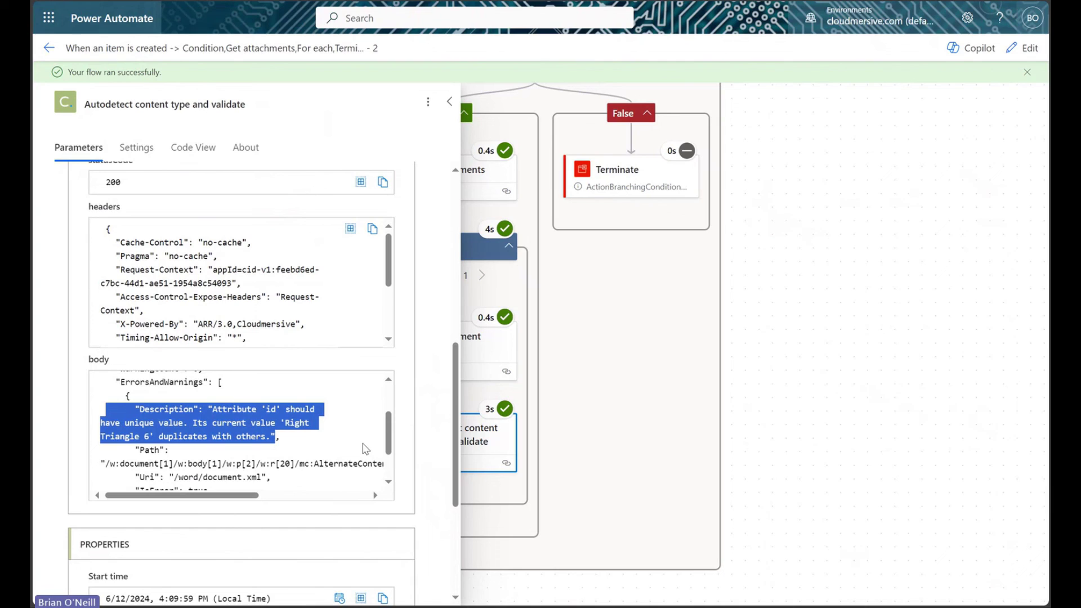
pyautogui.scroll(-1, 365, 448)
pyautogui.click(348, 450)
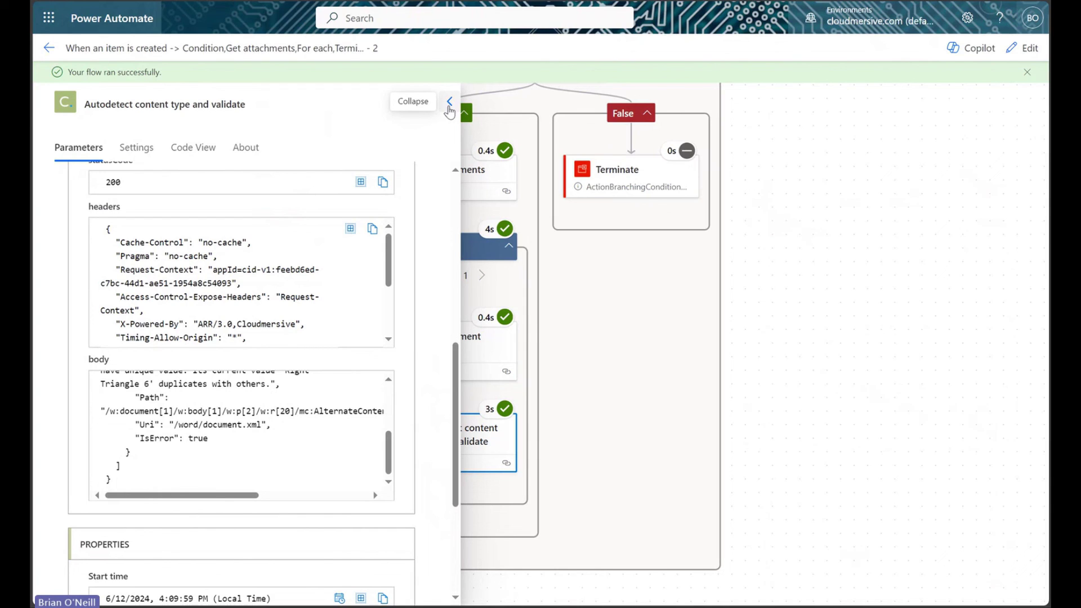
# Step: Collapse the Autodetect details panel to show the full successful run diagram
pyautogui.click(450, 102)
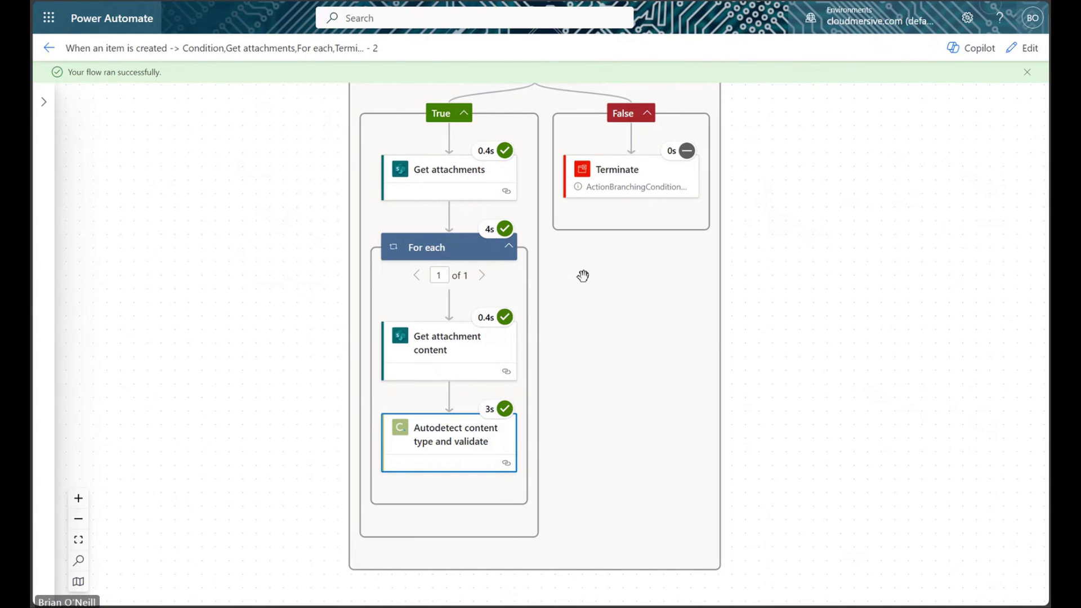